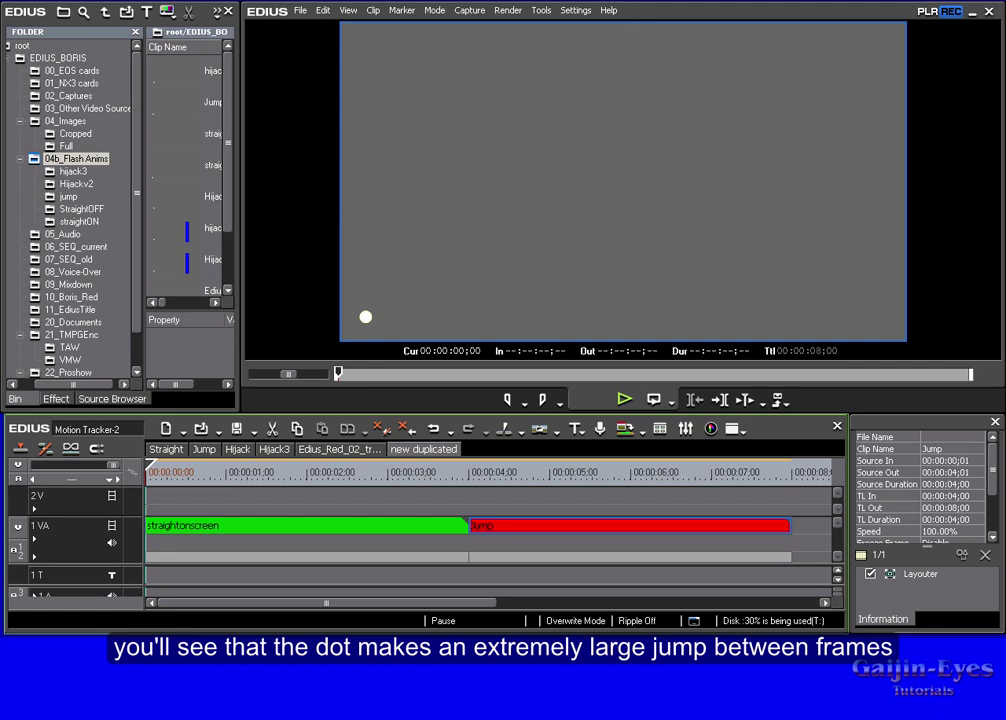
Apply the Boris RED 5 FL filter to the green straightonscreen clip and open it in Boris RED
{"action": "key", "text": "space"}
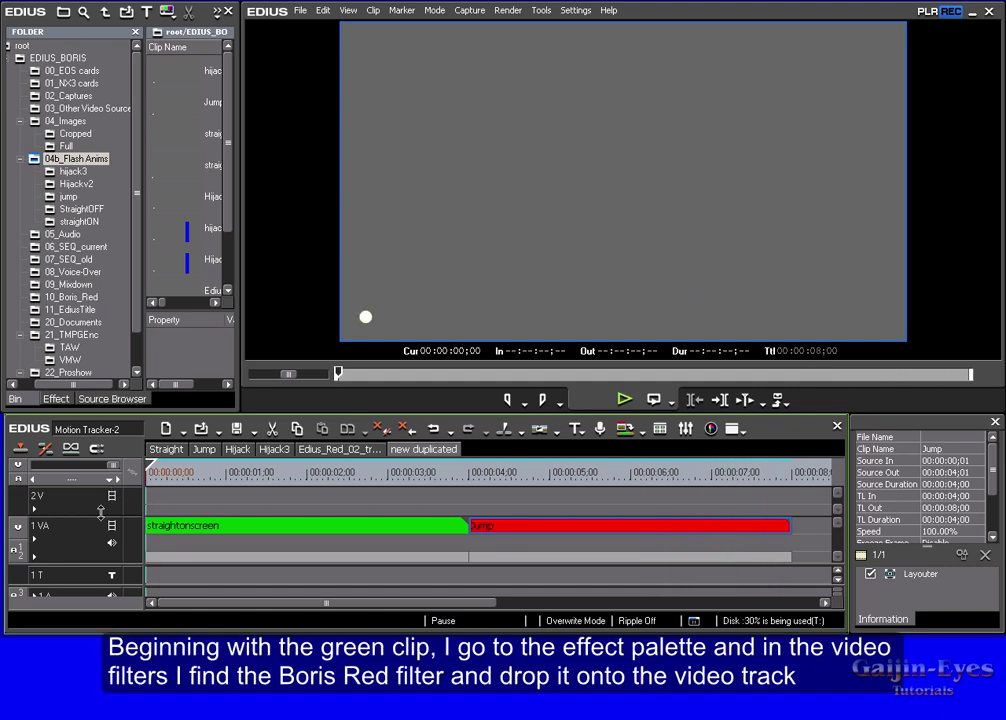
{"action": "left_click", "coordinate": [56, 399]}
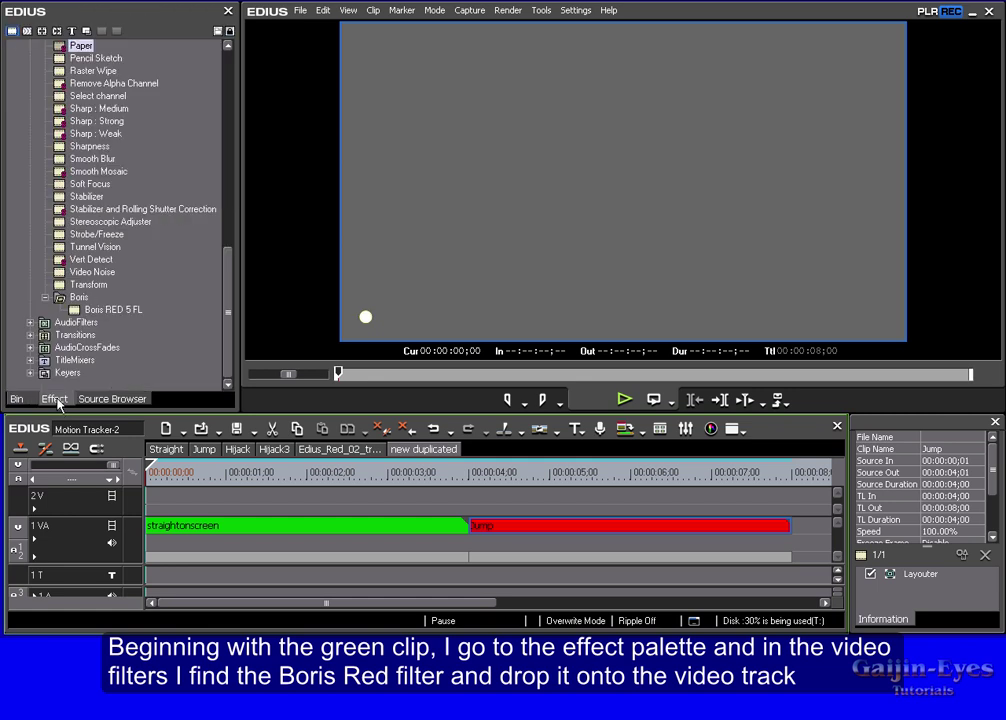
{"action": "left_click", "coordinate": [77, 310]}
{"action": "left_click_drag", "start_coordinate": [77, 312], "coordinate": [280, 530]}
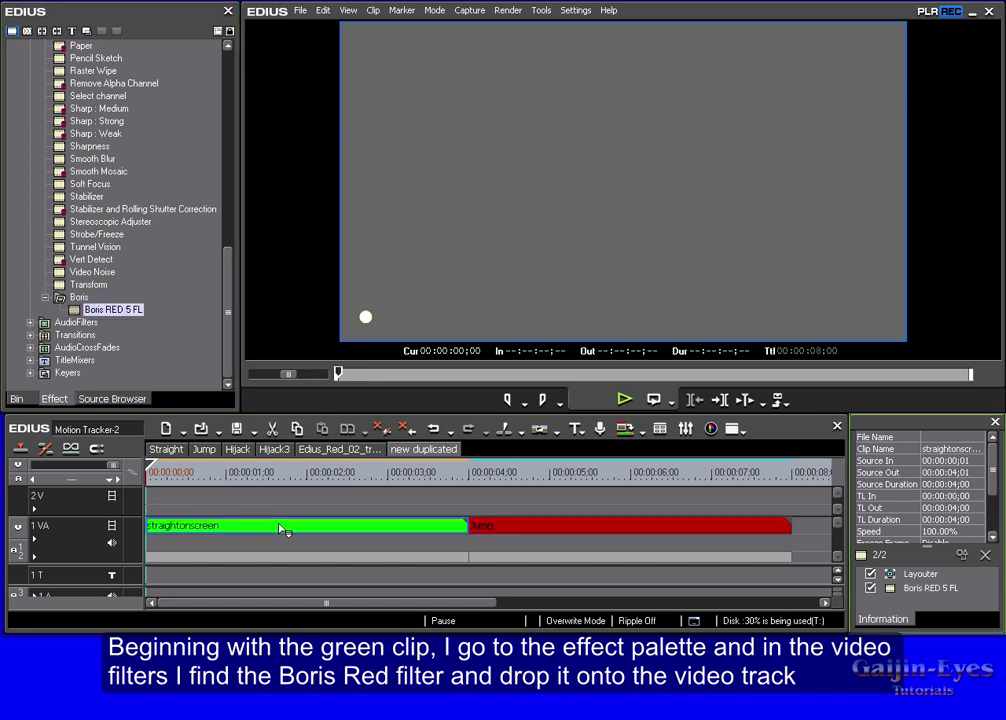
{"action": "double_click", "coordinate": [893, 590]}
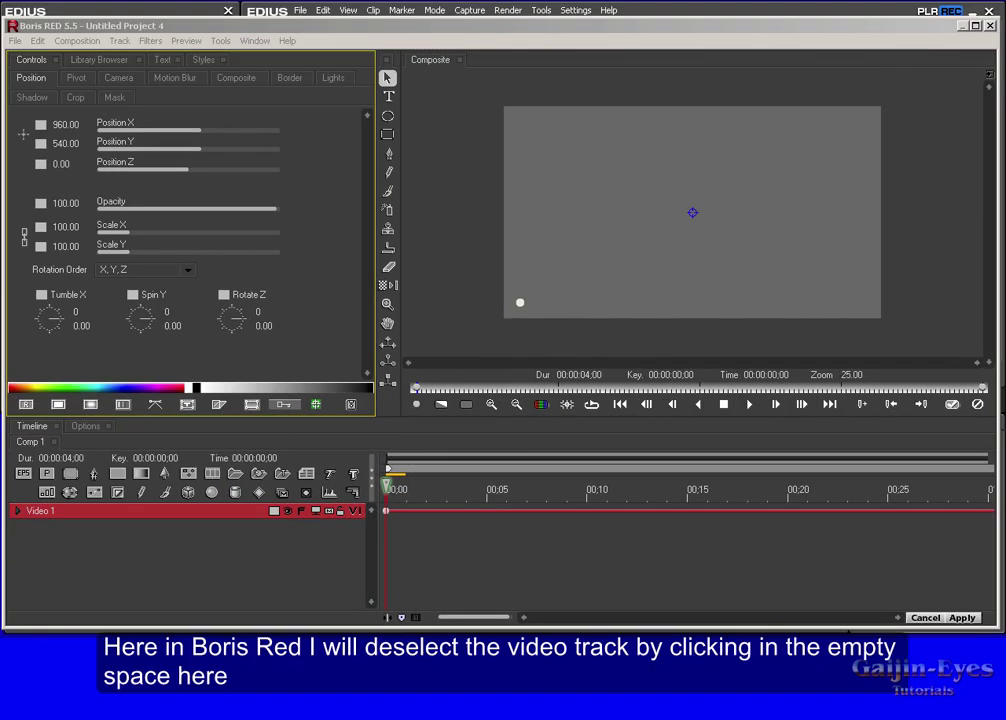
Deselect the video track and add a Motion Tracker filter above it
{"action": "left_click", "coordinate": [109, 559]}
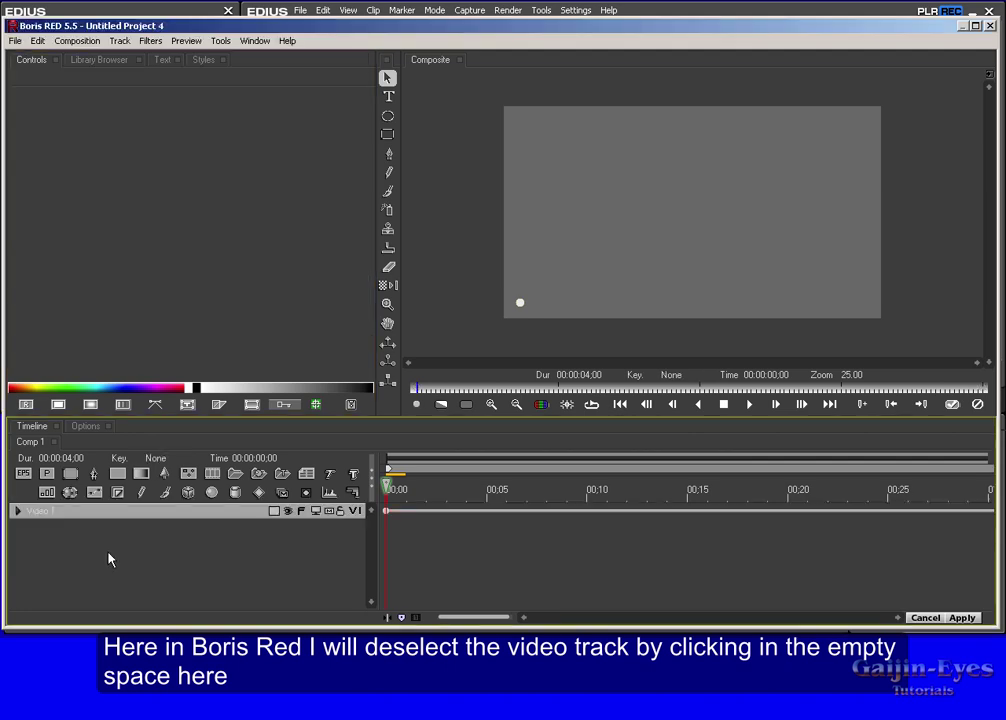
{"action": "left_click", "coordinate": [145, 42]}
{"action": "mouse_move", "coordinate": [202, 191]}
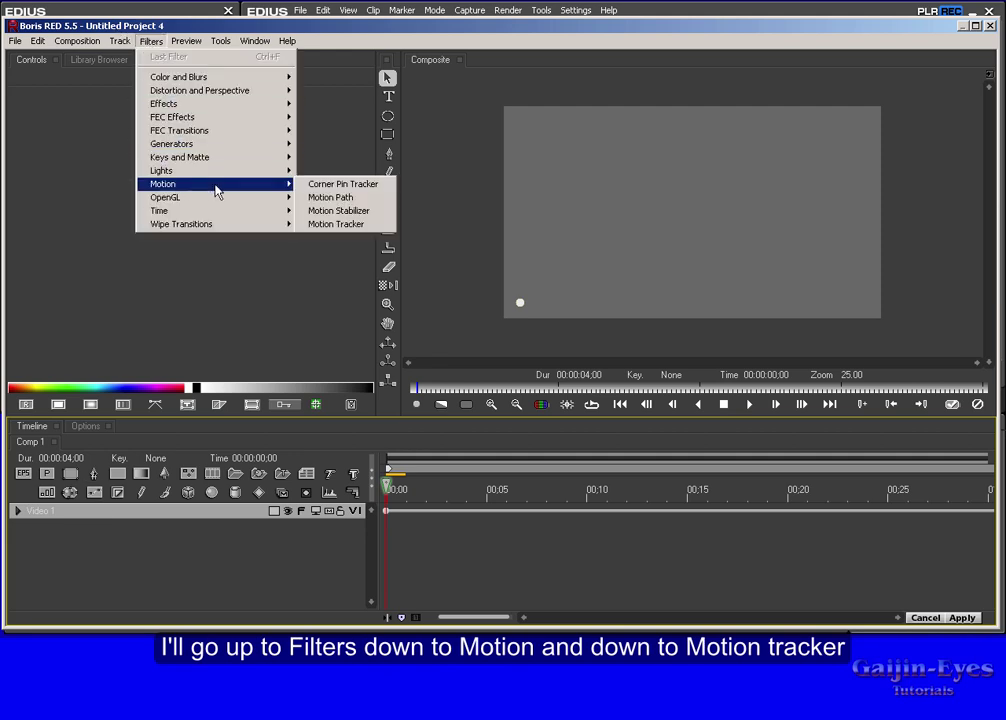
{"action": "left_click", "coordinate": [376, 226]}
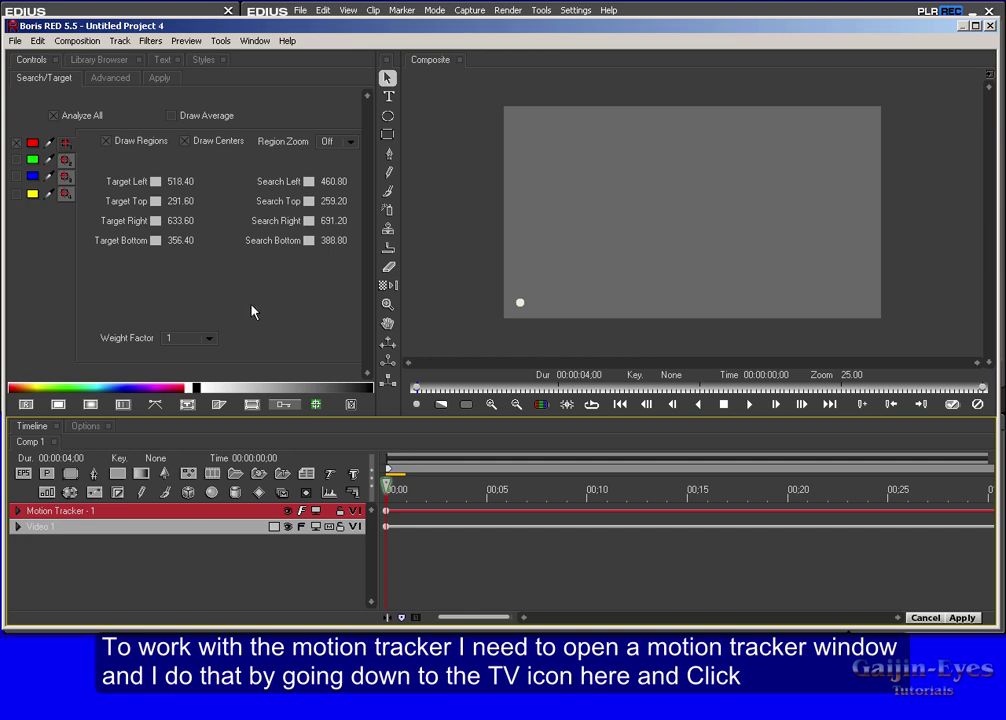
Show the tracker regions in their own view, center them on the white dot, and analyze its motion
{"action": "left_click", "coordinate": [316, 511]}
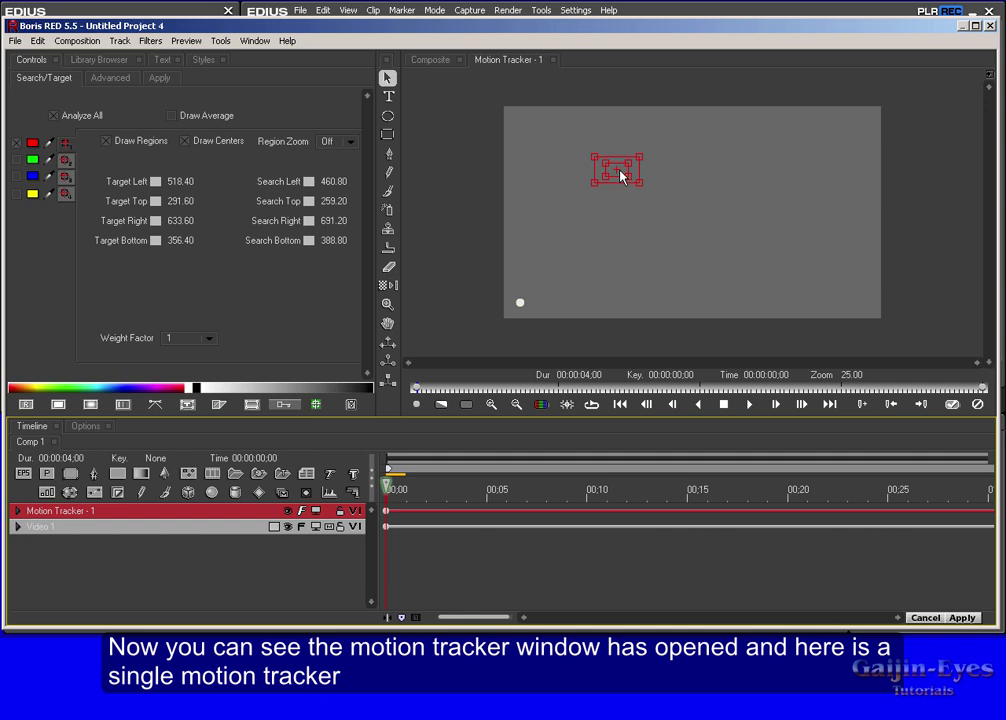
{"action": "left_click_drag", "start_coordinate": [617, 172], "coordinate": [522, 304]}
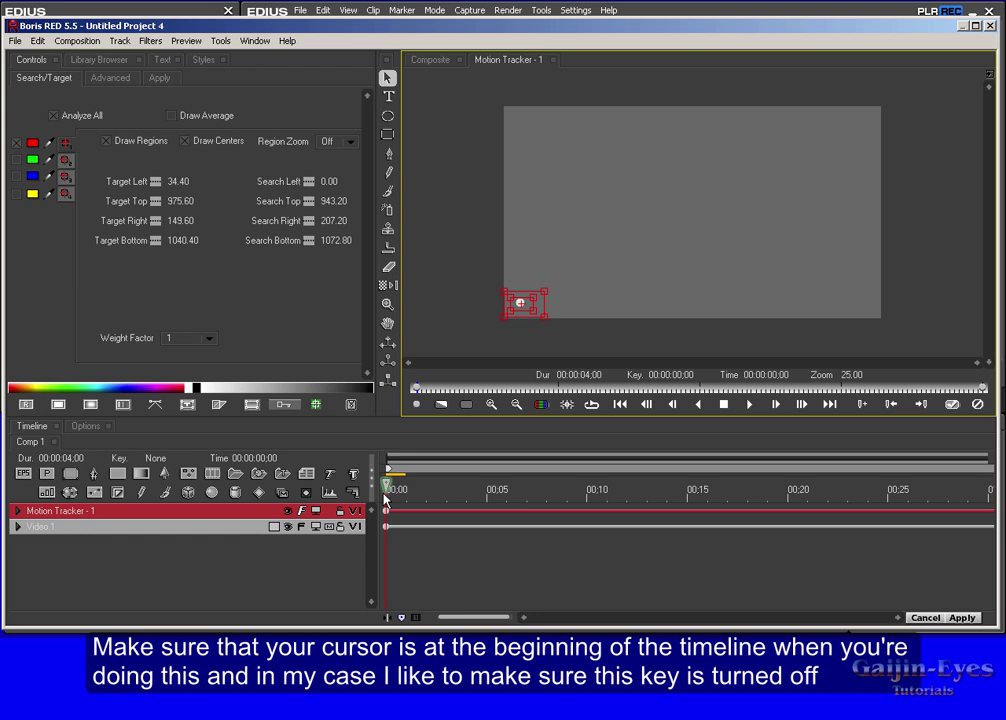
{"action": "left_click", "coordinate": [285, 405]}
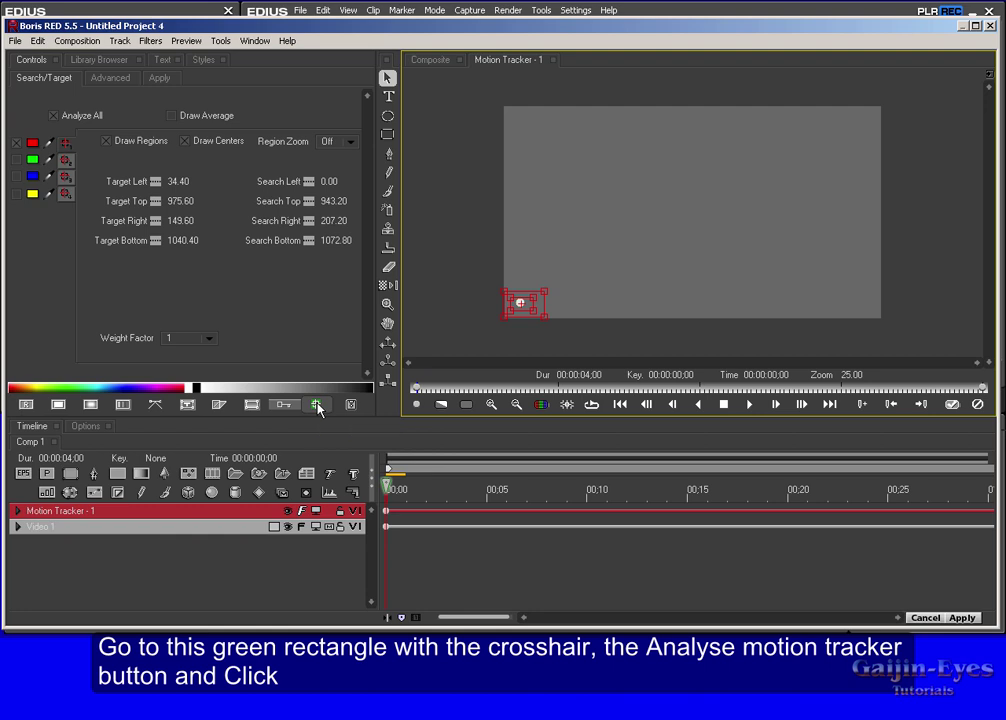
{"action": "left_click", "coordinate": [317, 405]}
{"action": "left_click_drag", "start_coordinate": [488, 226], "coordinate": [337, 190]}
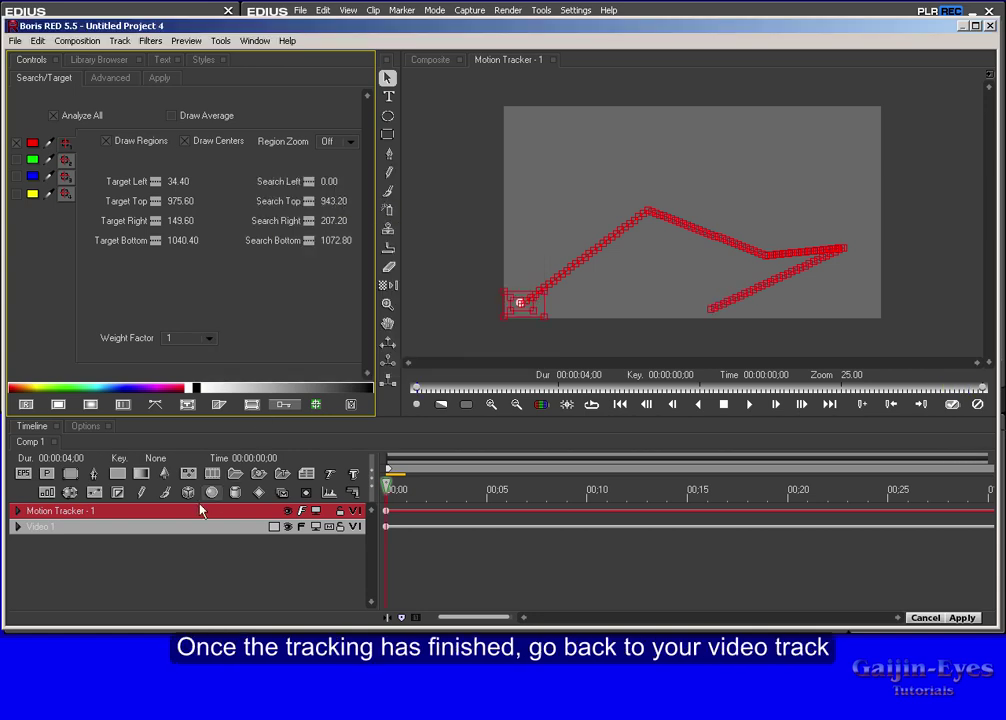
With no track selected, add a vector text track containing the letter "T"
{"action": "left_click", "coordinate": [94, 530]}
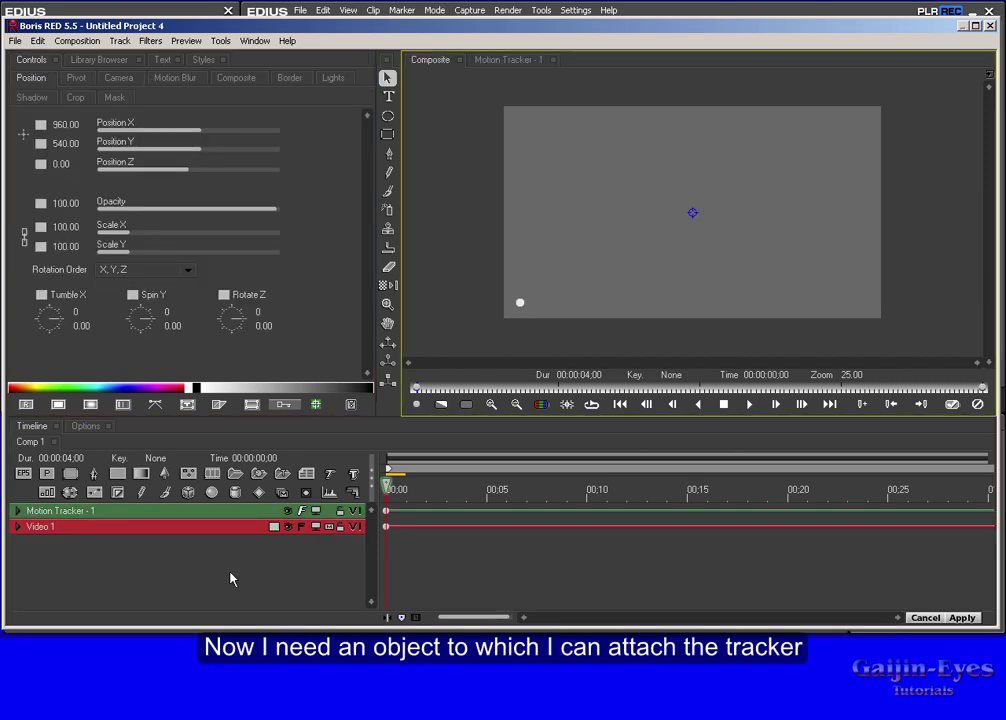
{"action": "left_click", "coordinate": [174, 574]}
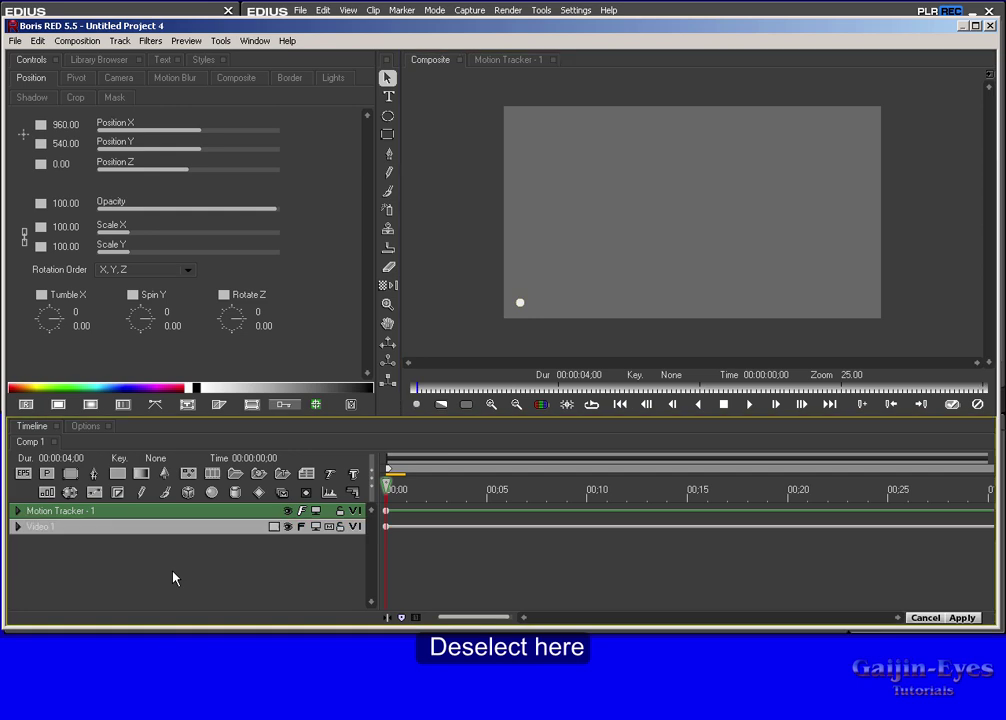
{"action": "left_click", "coordinate": [330, 477]}
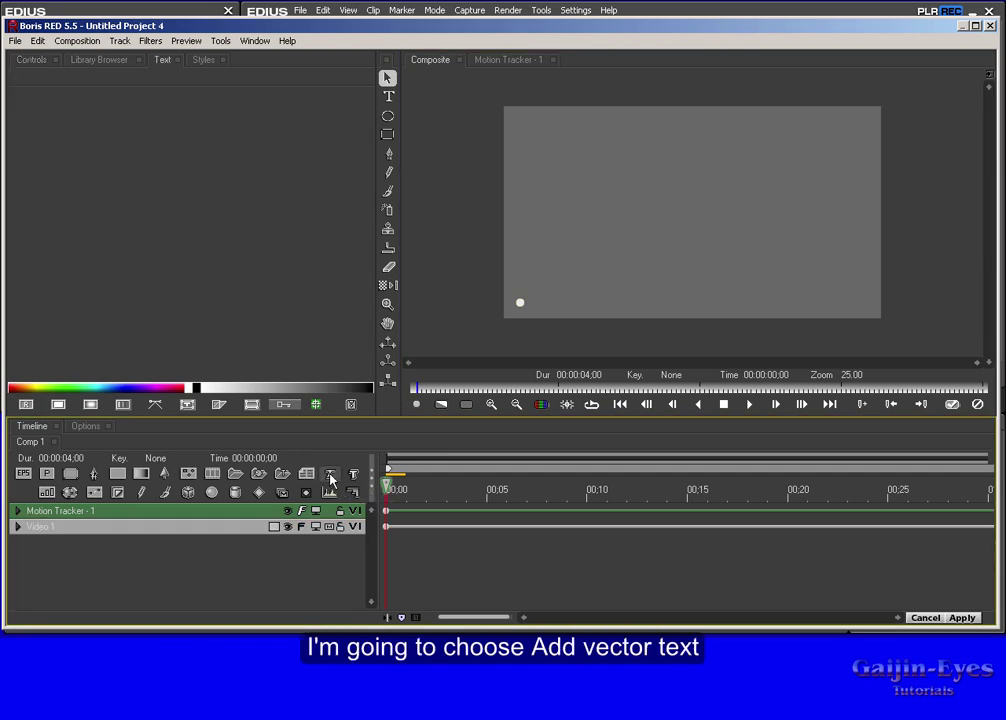
{"action": "left_click", "coordinate": [77, 170]}
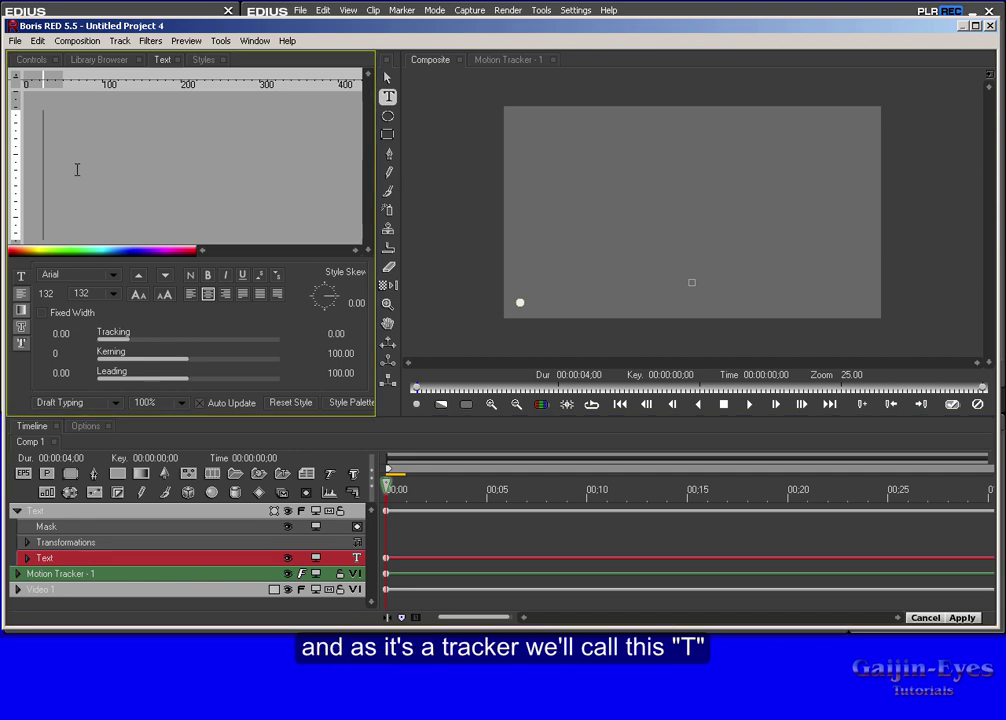
{"action": "type", "text": "T"}
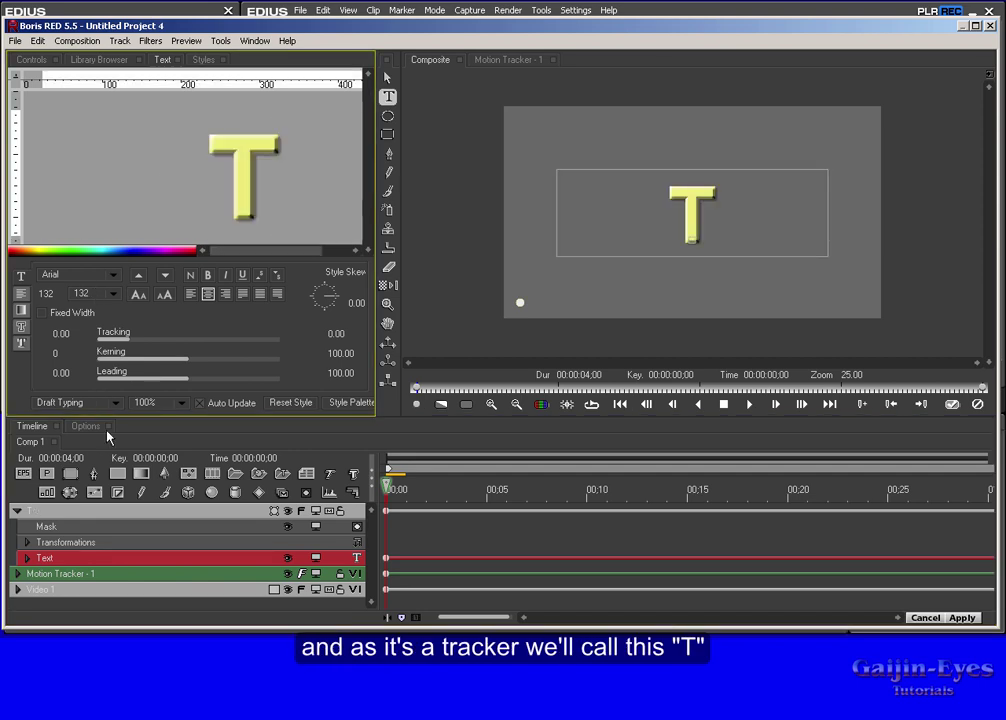
Collapse the T text track and nest the Motion Tracker filter inside it
{"action": "left_click", "coordinate": [74, 511]}
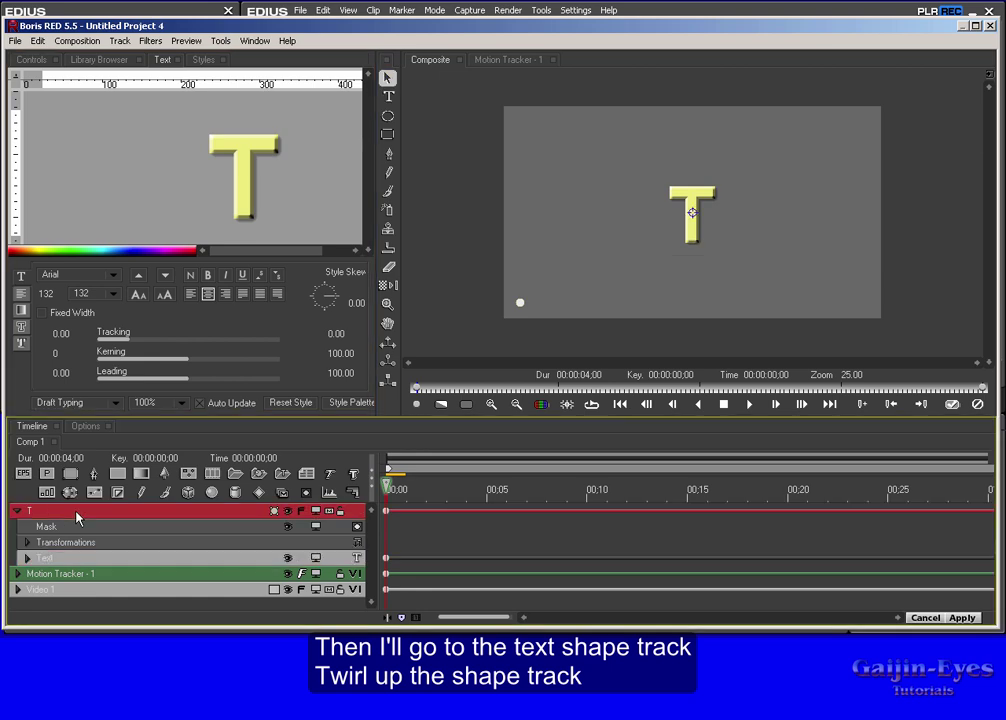
{"action": "left_click", "coordinate": [21, 512]}
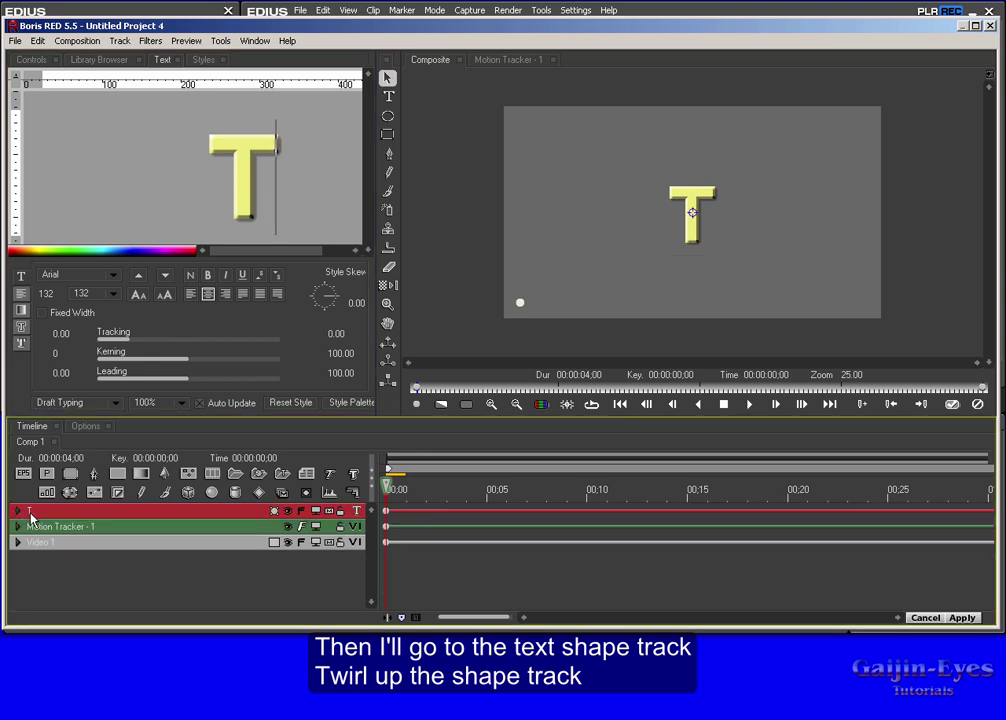
{"action": "left_click", "coordinate": [113, 530]}
{"action": "left_click_drag", "start_coordinate": [113, 530], "coordinate": [113, 514]}
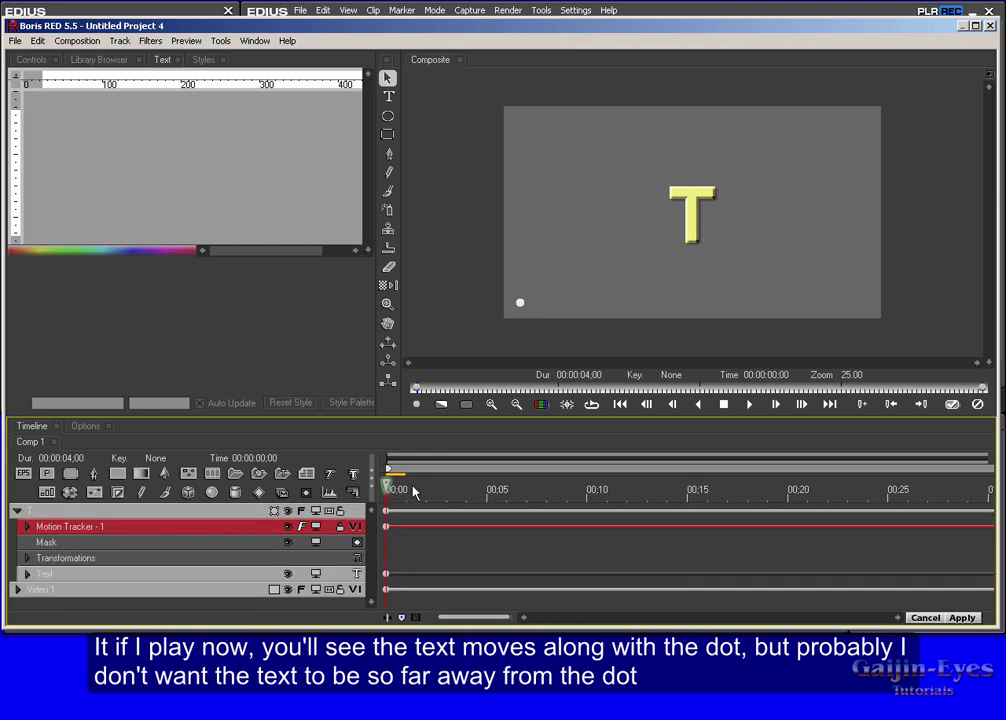
Preview the tracked text, then move the T close beside the white dot at the first frame
{"action": "key", "text": "space"}
{"action": "key", "text": "space"}
{"action": "left_click", "coordinate": [132, 514]}
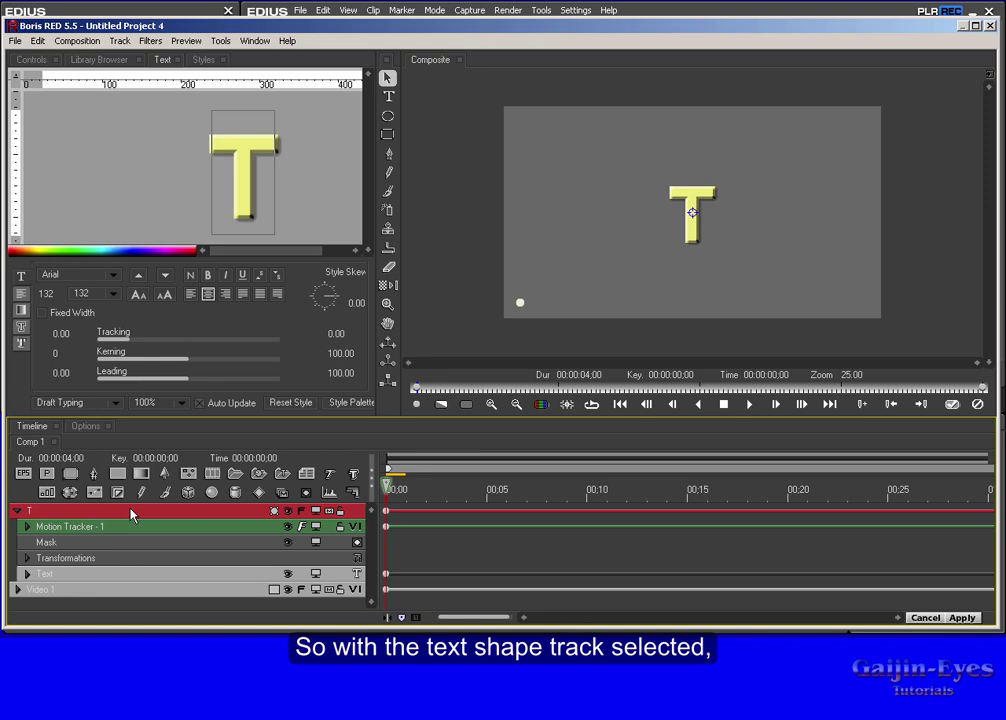
{"action": "left_click", "coordinate": [692, 205]}
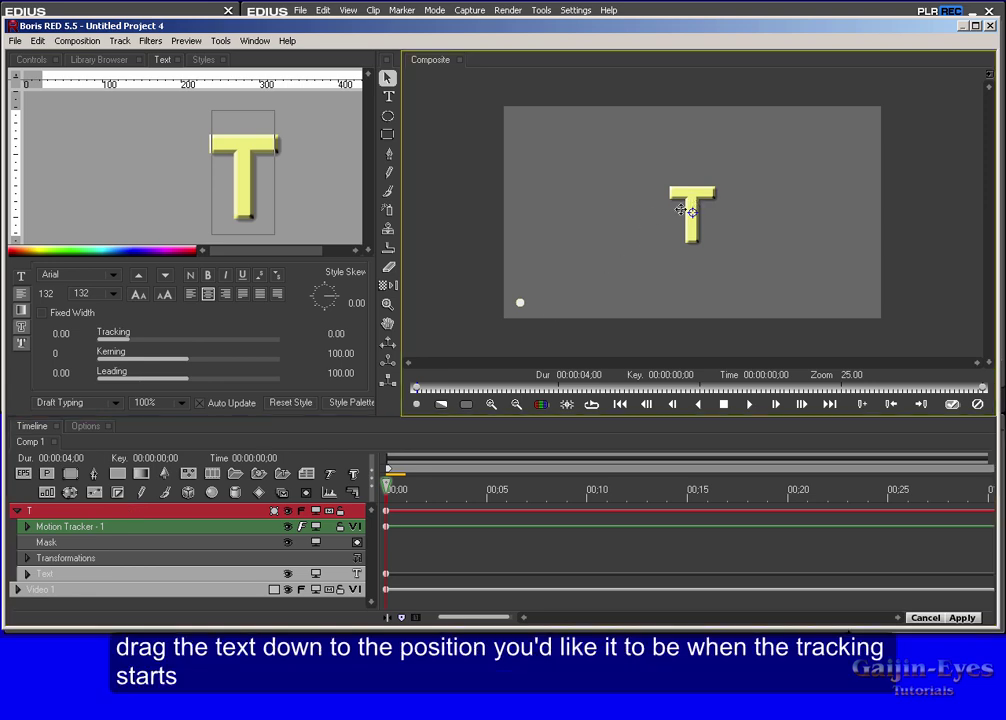
{"action": "mouse_move", "coordinate": [548, 263]}
{"action": "left_mouse_down"}
{"action": "mouse_move", "coordinate": [523, 259]}
{"action": "mouse_move", "coordinate": [532, 259]}
{"action": "left_mouse_up"}
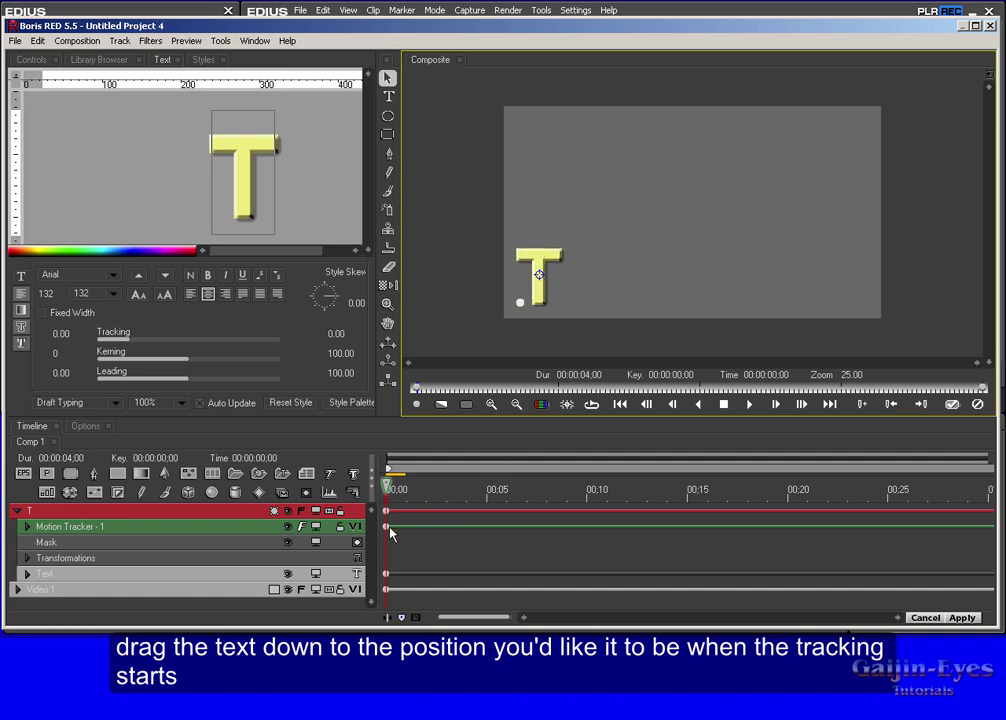
Check the text following the dot, apply the effect, and review the tracked clip back in EDIUS
{"action": "left_click", "coordinate": [393, 489]}
{"action": "left_click_drag", "start_coordinate": [393, 489], "coordinate": [282, 566]}
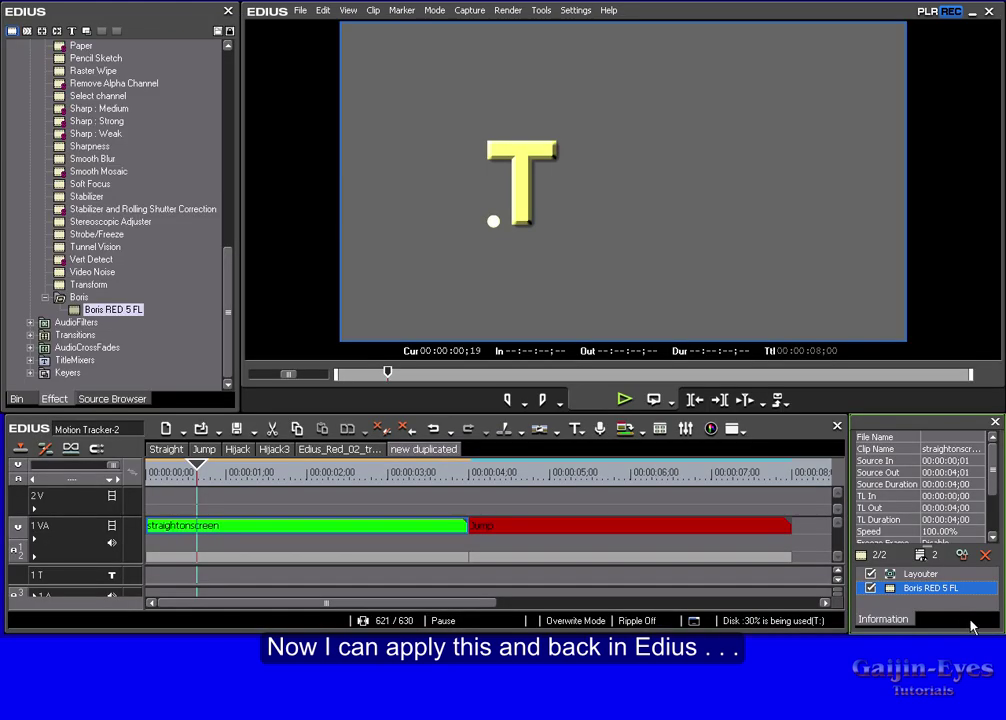
{"action": "left_click_drag", "start_coordinate": [197, 474], "coordinate": [142, 528]}
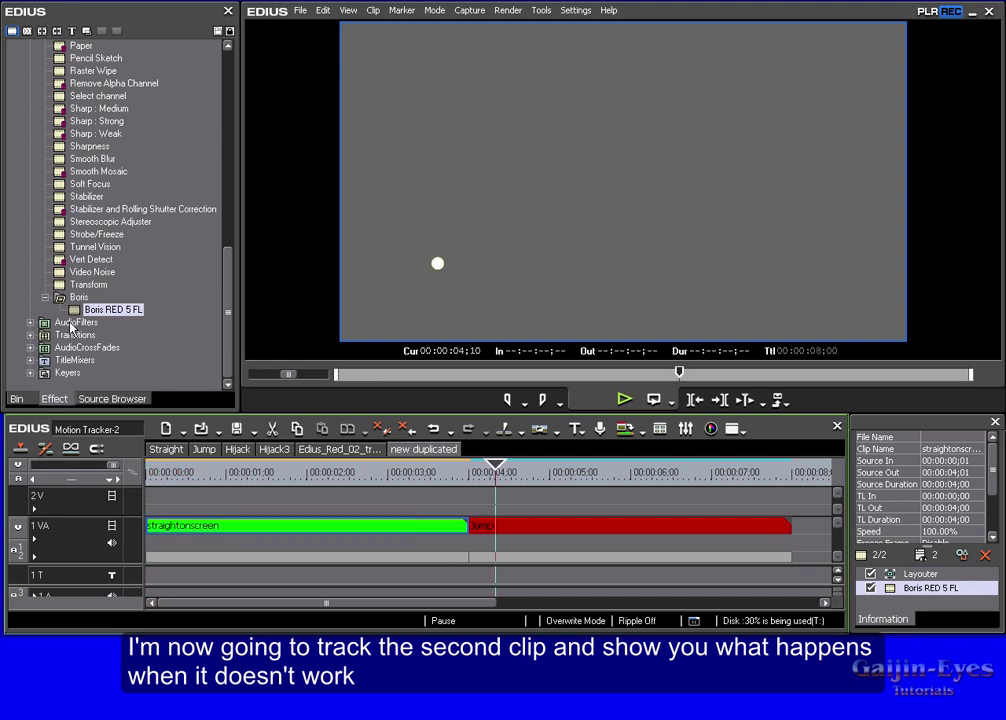
Apply the Boris RED 5 FL filter to the red Jump clip and open it in Boris RED
{"action": "left_click_drag", "start_coordinate": [76, 310], "coordinate": [341, 421]}
{"action": "left_click_drag", "start_coordinate": [349, 378], "coordinate": [539, 534]}
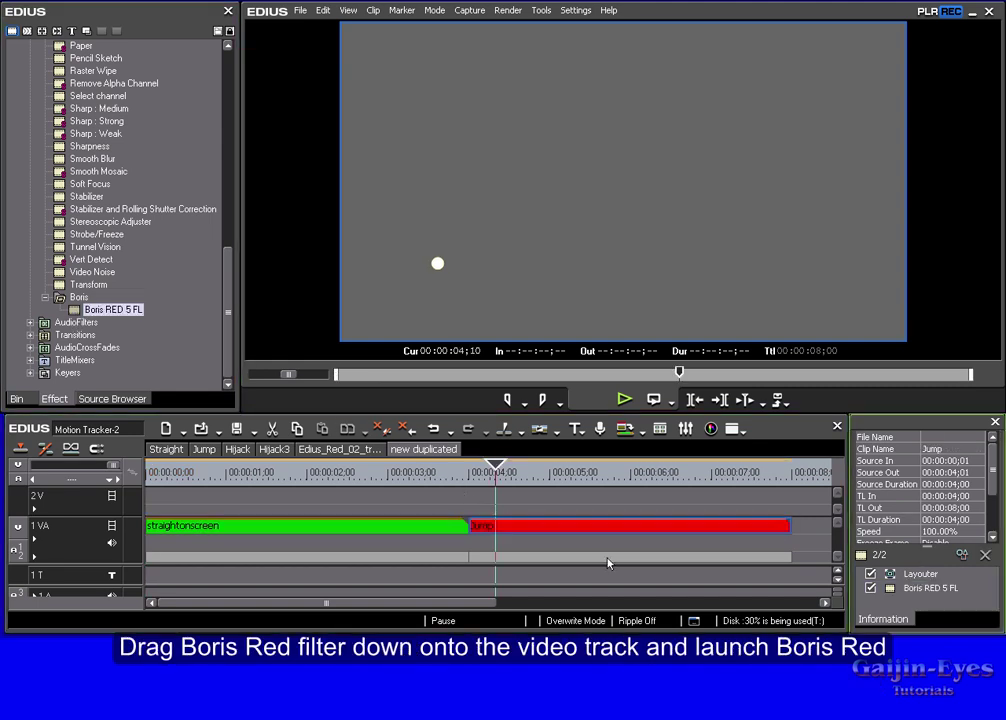
{"action": "left_click", "coordinate": [890, 590]}
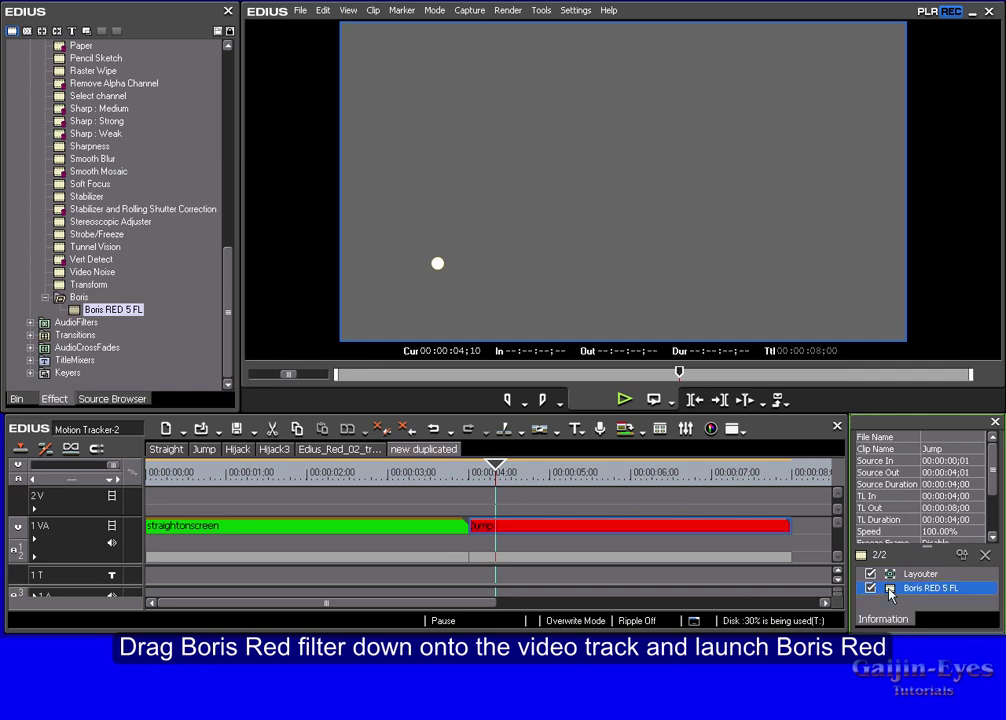
{"action": "double_click", "coordinate": [920, 648]}
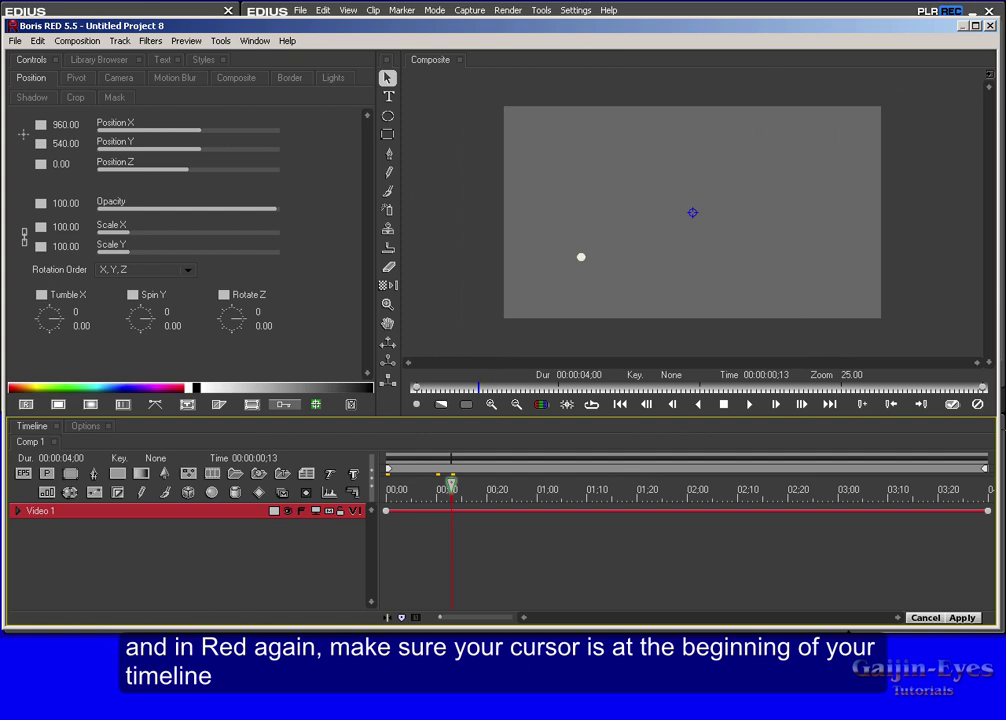
Move the playhead to the first frame and add a Motion Tracker filter with the video track deselected
{"action": "left_click_drag", "start_coordinate": [452, 488], "coordinate": [386, 489]}
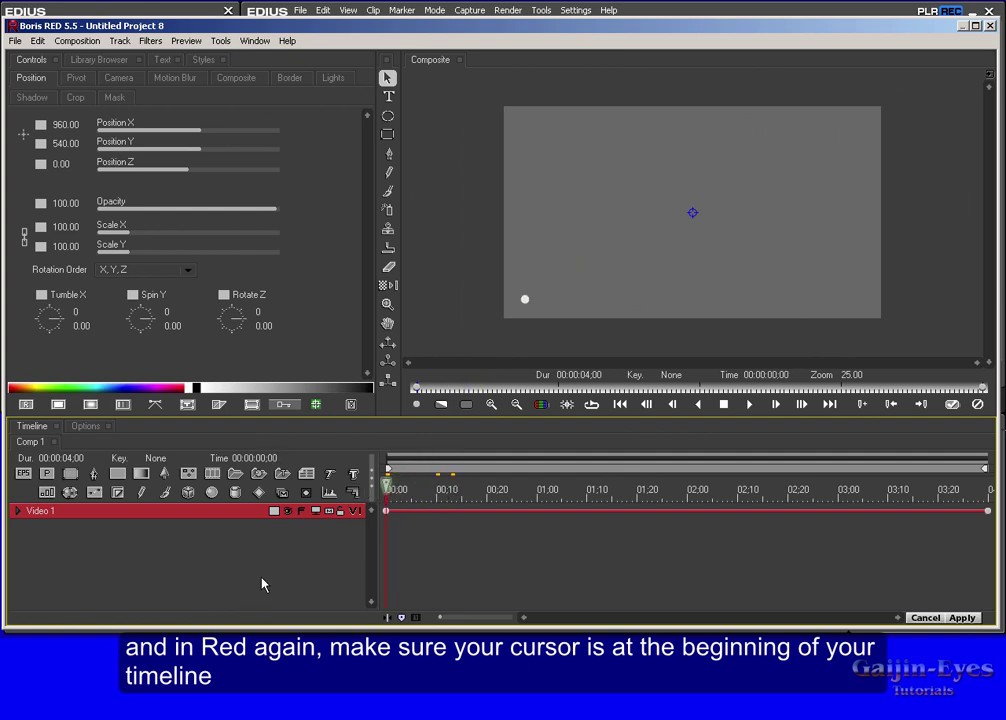
{"action": "left_click", "coordinate": [113, 566]}
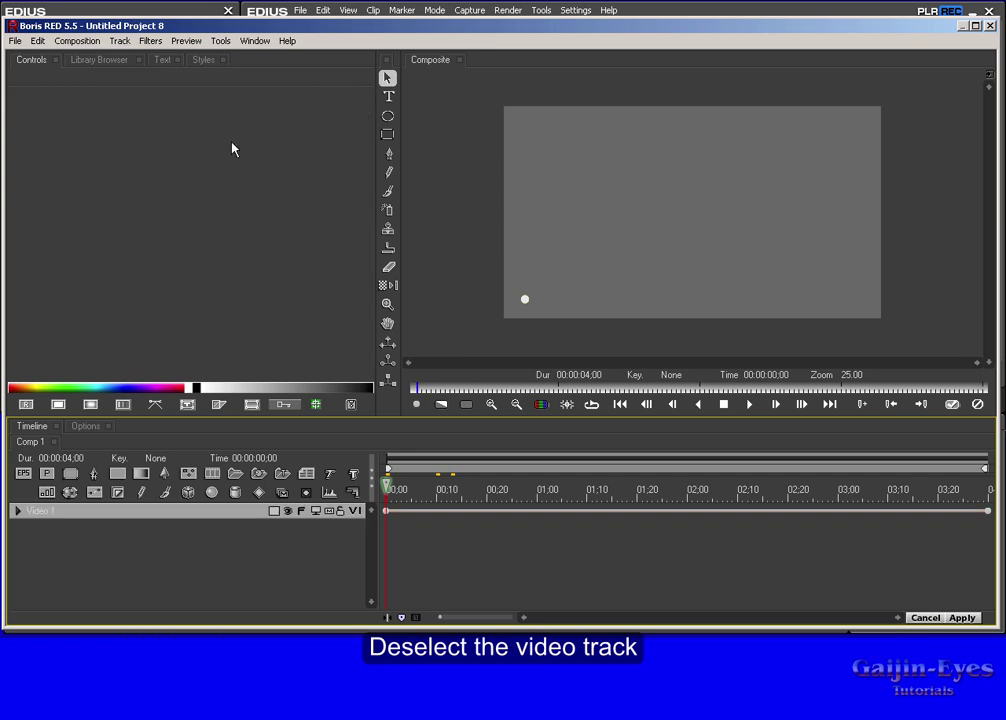
{"action": "left_click", "coordinate": [150, 41]}
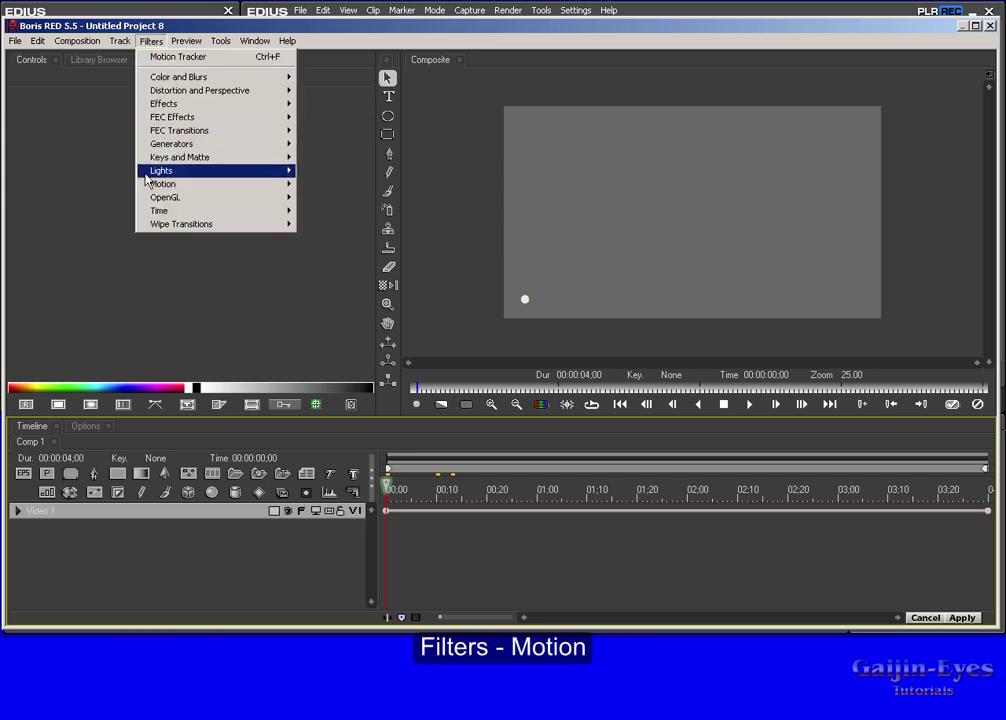
{"action": "mouse_move", "coordinate": [257, 192]}
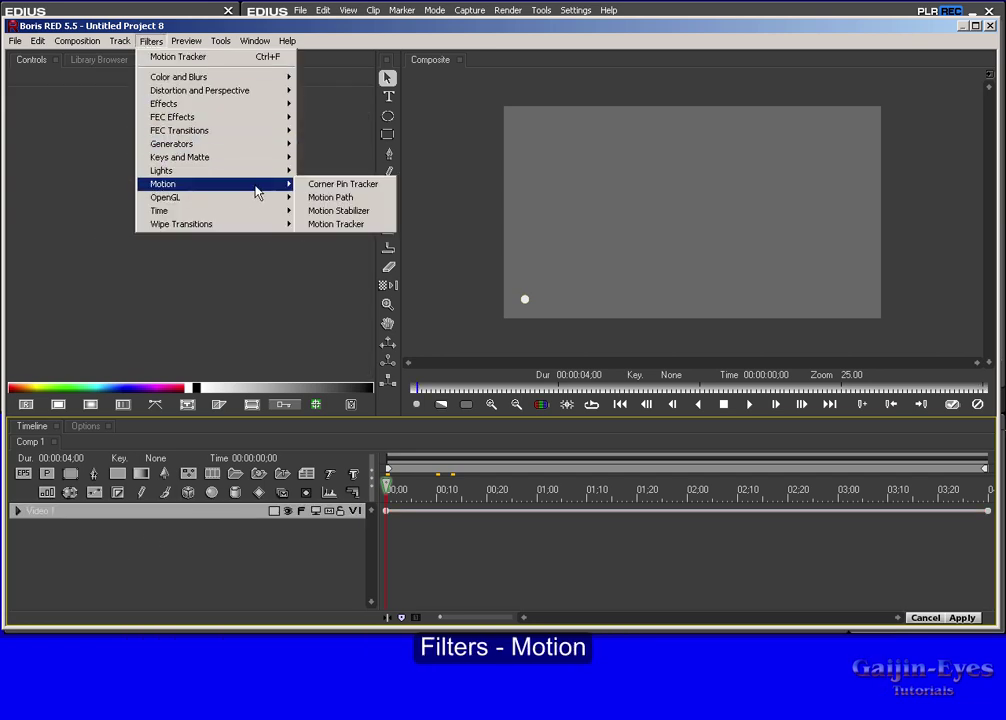
{"action": "left_click", "coordinate": [338, 224]}
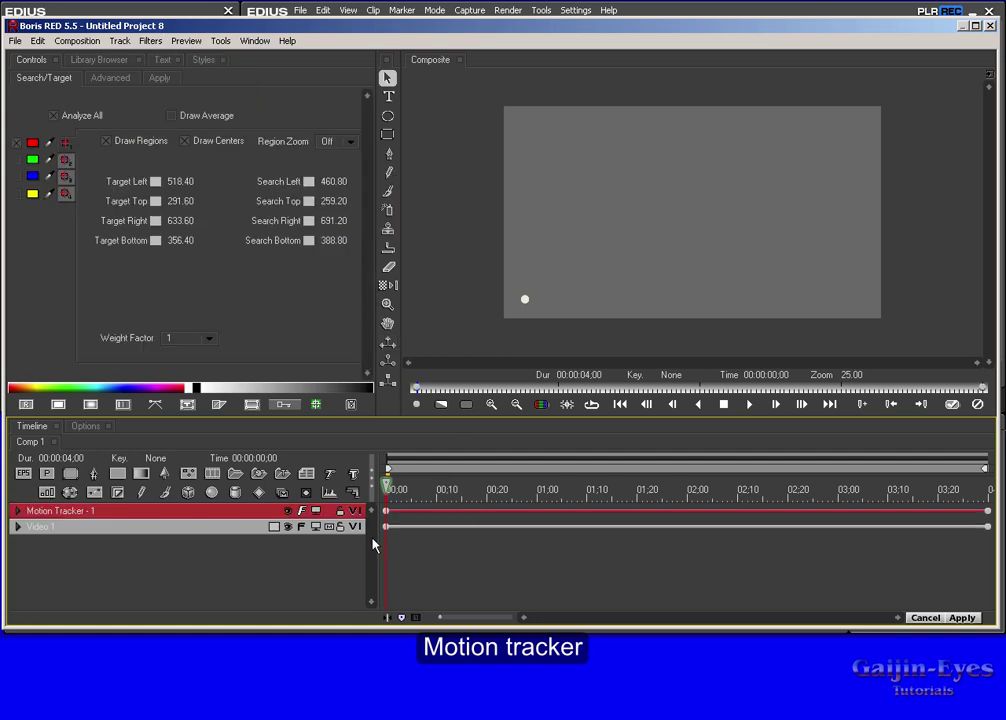
Open the tracker view, place the tracker regions over the Jump clip's dot, and analyze its motion
{"action": "left_click", "coordinate": [316, 512]}
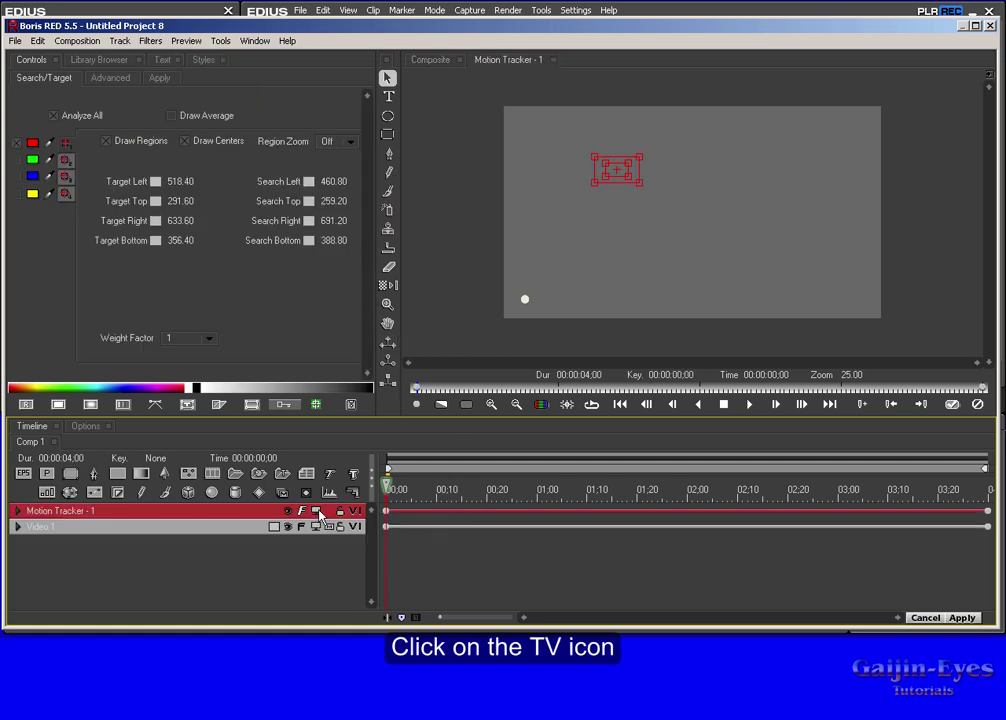
{"action": "left_click_drag", "start_coordinate": [610, 177], "coordinate": [527, 300]}
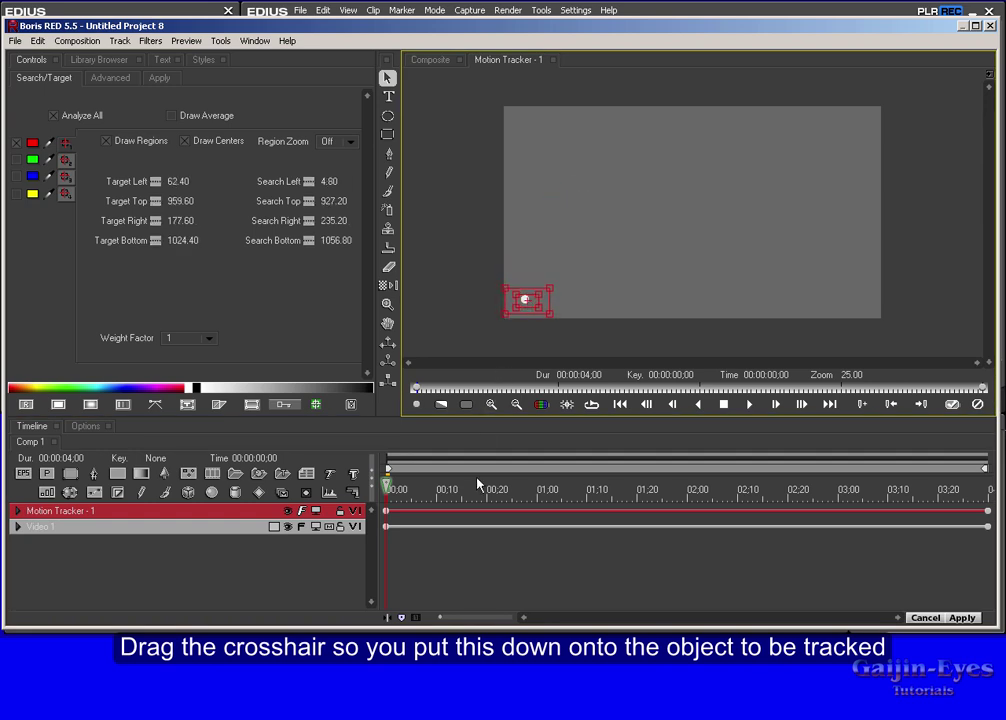
{"action": "left_click", "coordinate": [317, 405]}
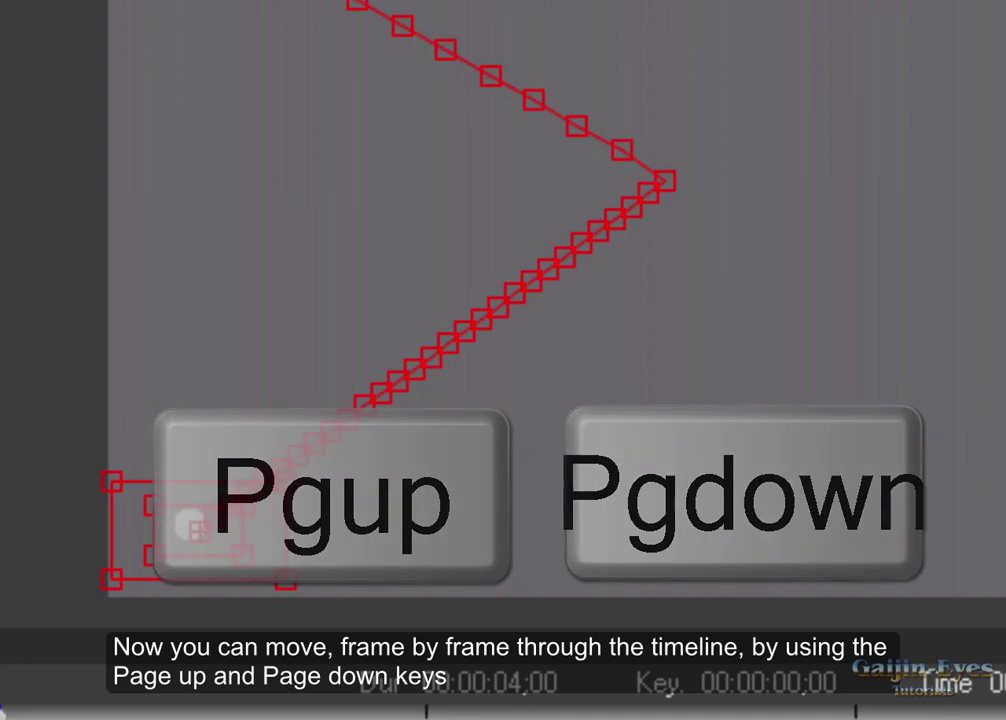
Step frame by frame through the analyzed track and compare the search area with the dot around its sudden jump
{"action": "key", "text": "Page_Down"}
{"action": "left_click_drag", "start_coordinate": [190, 525], "coordinate": [355, 400]}
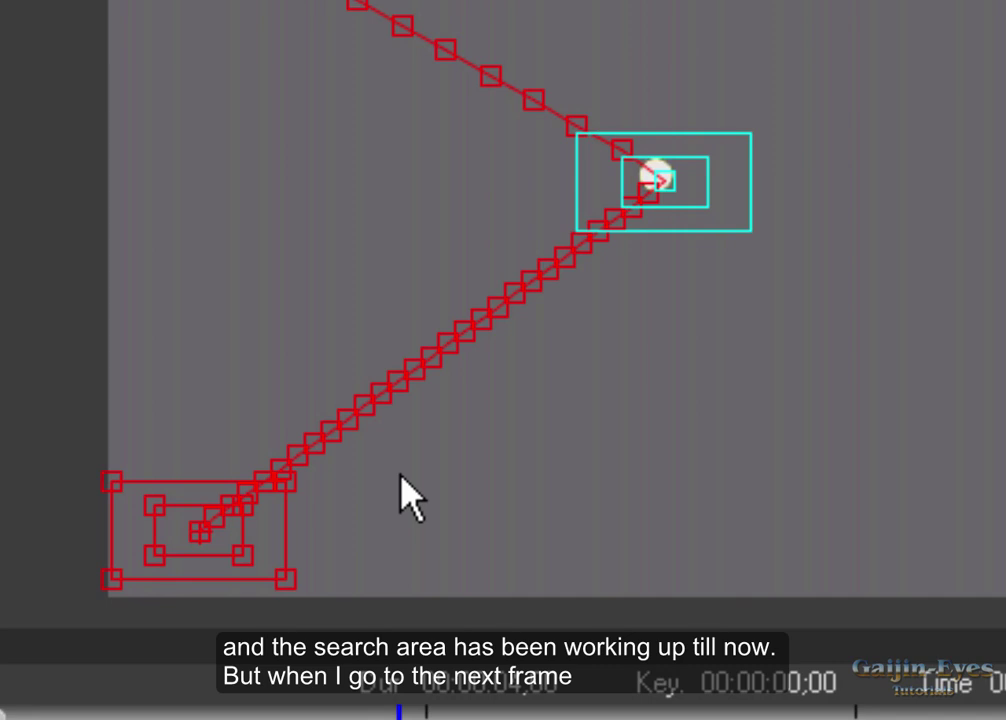
{"action": "key", "text": "Right"}
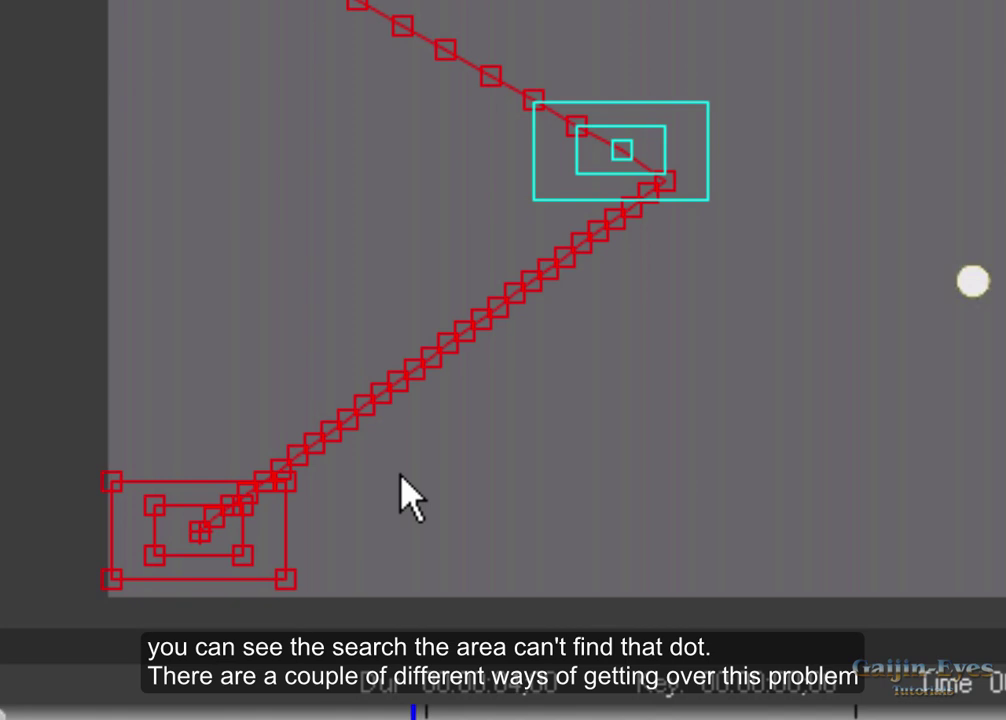
{"action": "key", "text": "Left"}
{"action": "key", "text": "Right"}
{"action": "key", "text": "Left"}
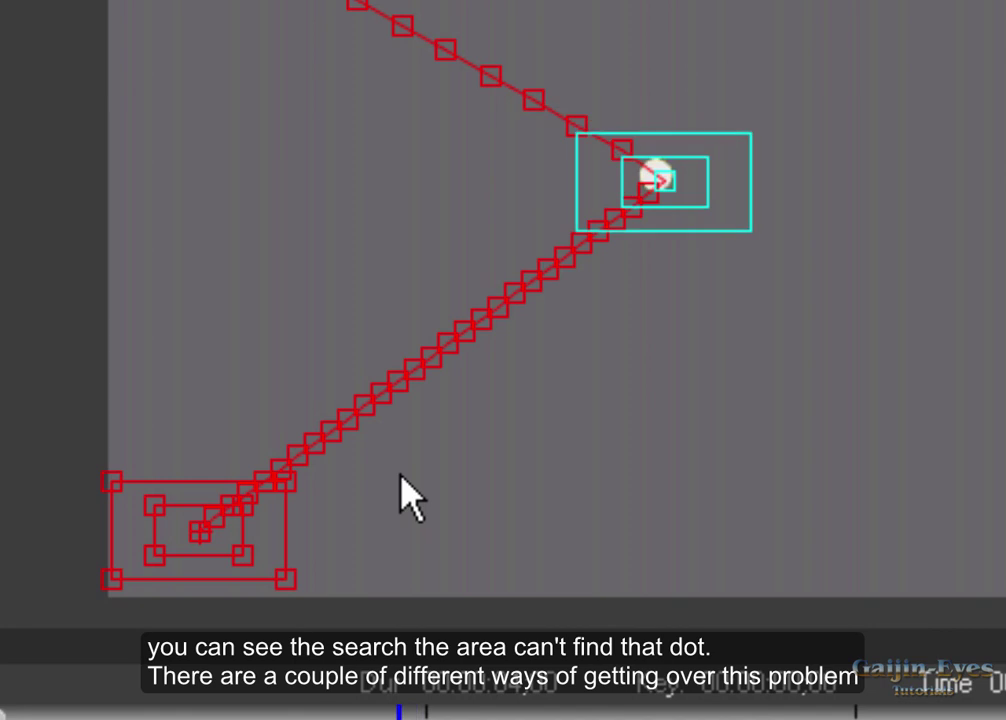
{"action": "key", "text": "Right"}
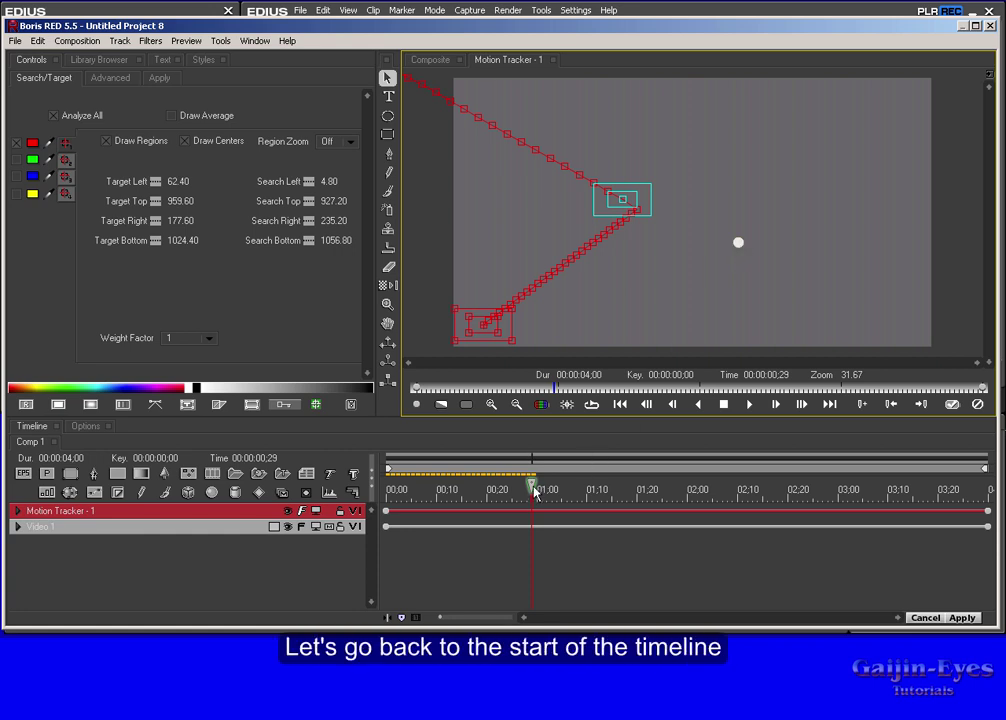
Return to the first frame and set the interpolation of all four Target and all four Search parameters to Hold
{"action": "left_click_drag", "start_coordinate": [537, 490], "coordinate": [387, 490]}
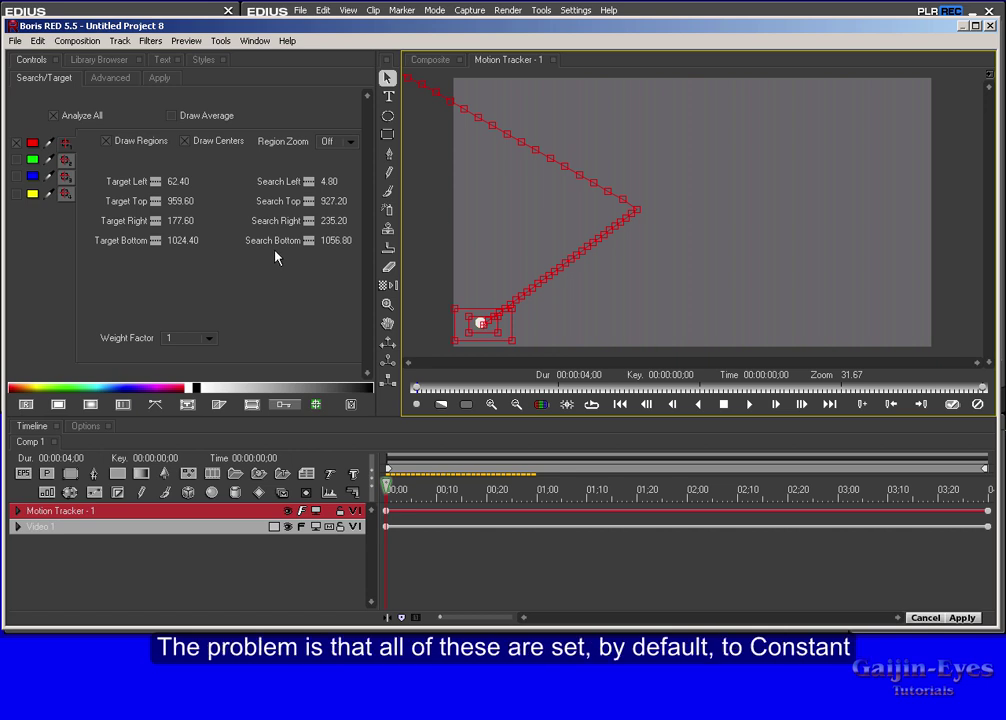
{"action": "left_click", "coordinate": [156, 184]}
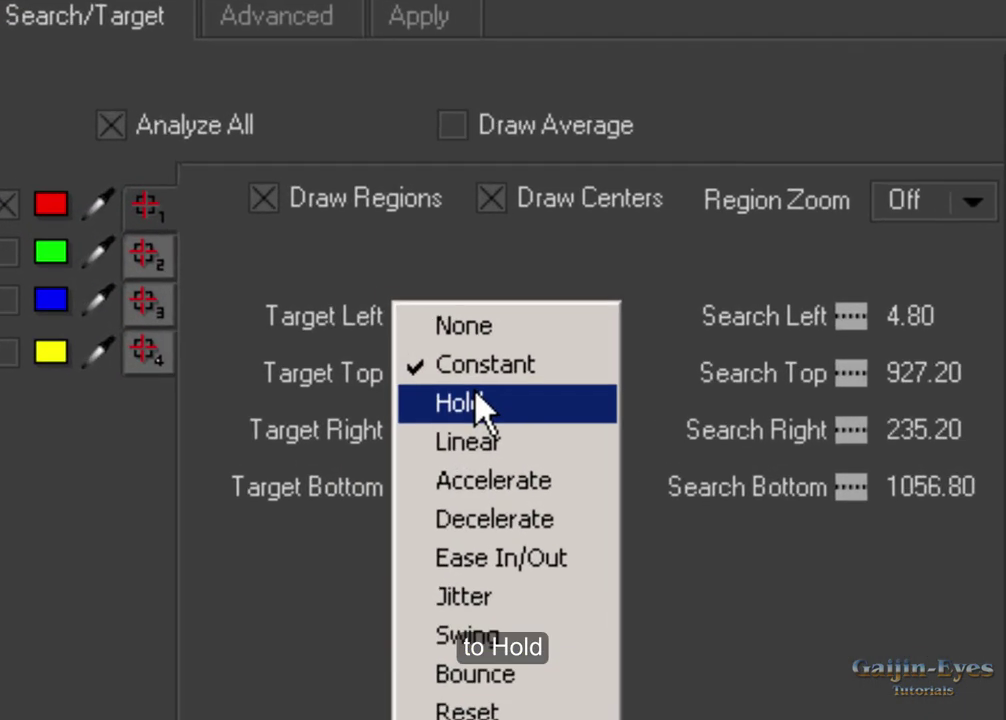
{"action": "left_click", "coordinate": [477, 400]}
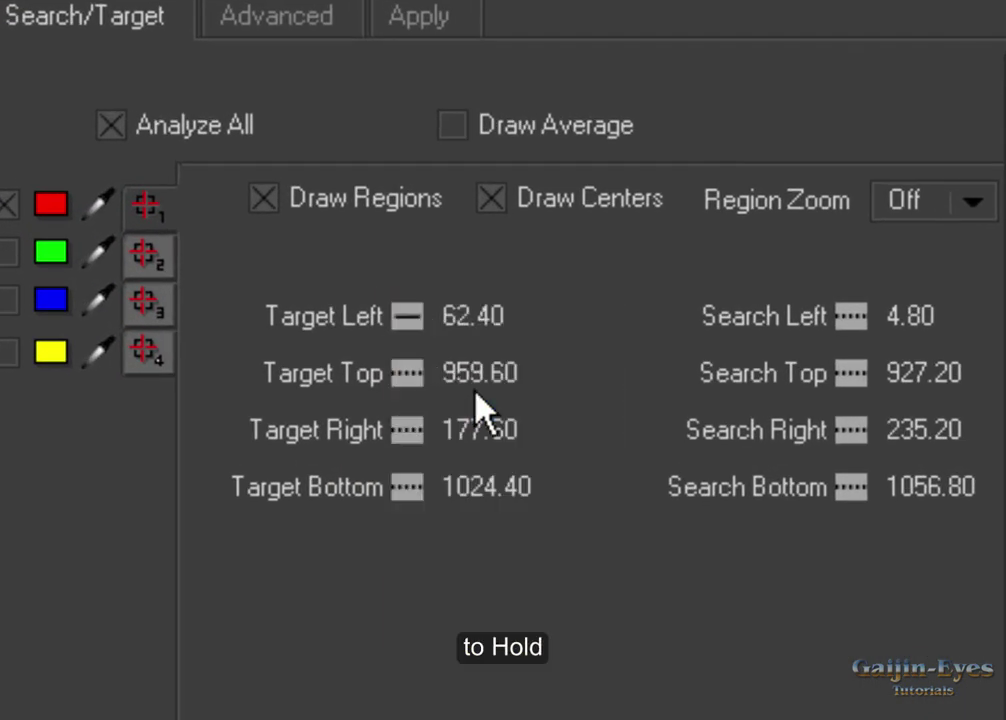
{"action": "left_click", "coordinate": [408, 432]}
{"action": "left_click", "coordinate": [405, 486]}
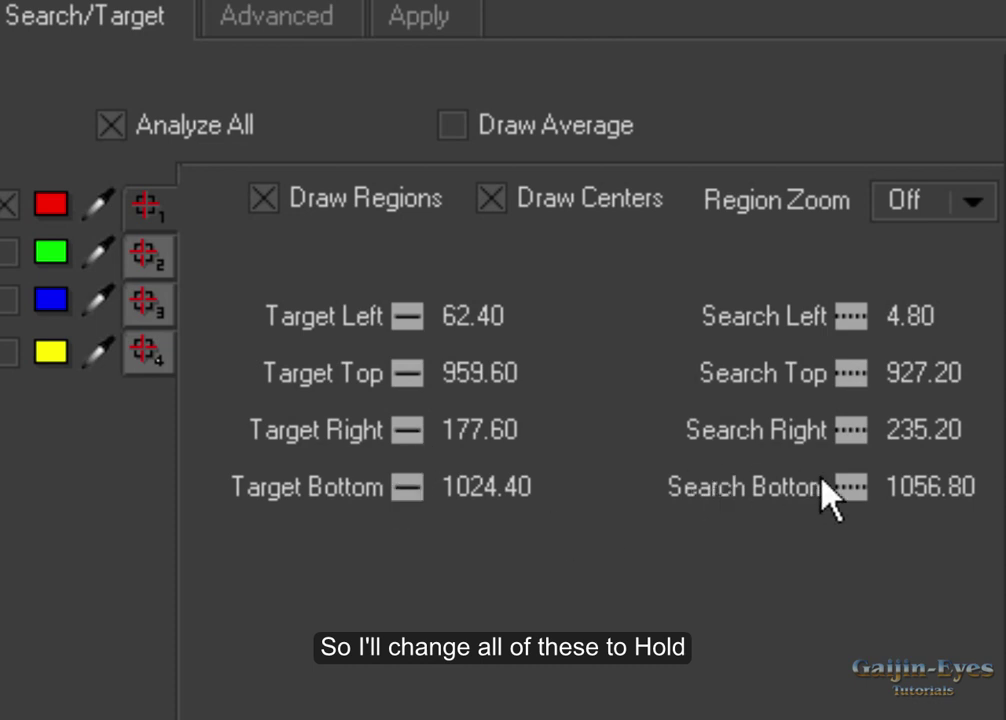
{"action": "left_click", "coordinate": [851, 487]}
{"action": "left_click", "coordinate": [851, 430]}
{"action": "left_click", "coordinate": [851, 373]}
{"action": "left_click", "coordinate": [851, 316]}
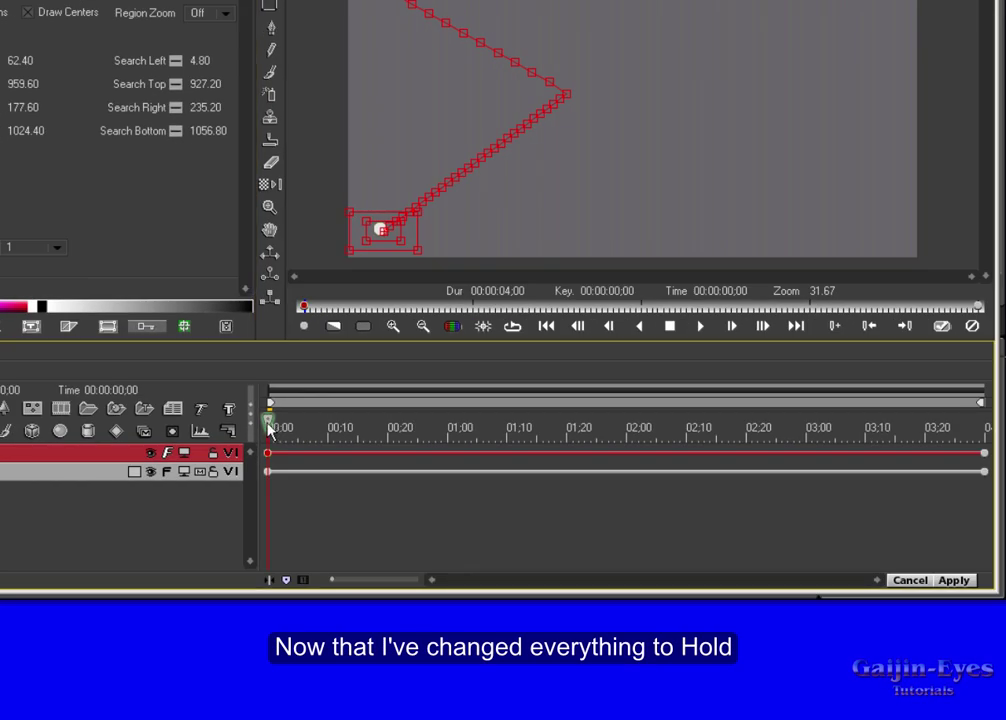
Add a Motion Tracker keyframe at 00:00:00;29, the first frame after the dot jumps
{"action": "left_click_drag", "start_coordinate": [272, 428], "coordinate": [434, 415]}
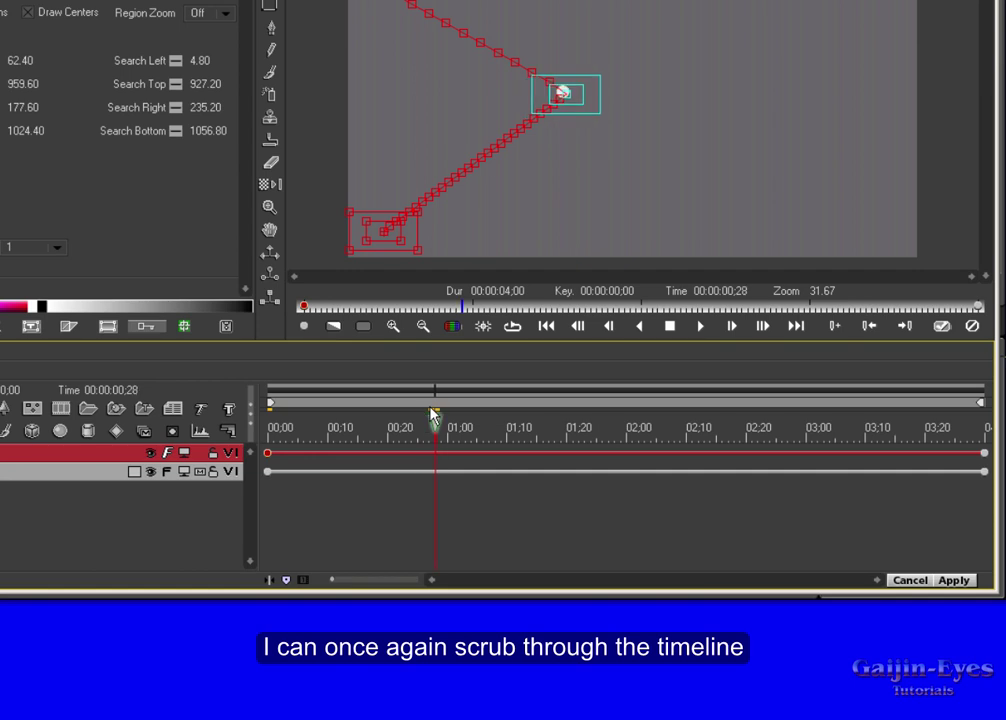
{"action": "key", "text": "Right"}
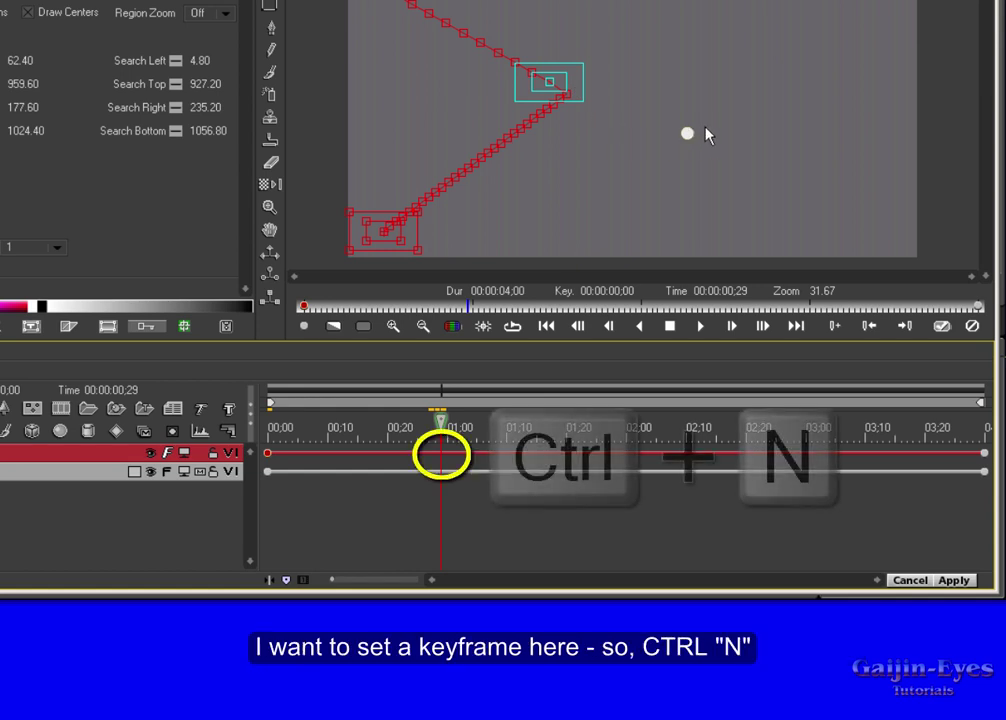
{"action": "key", "text": "ctrl+n"}
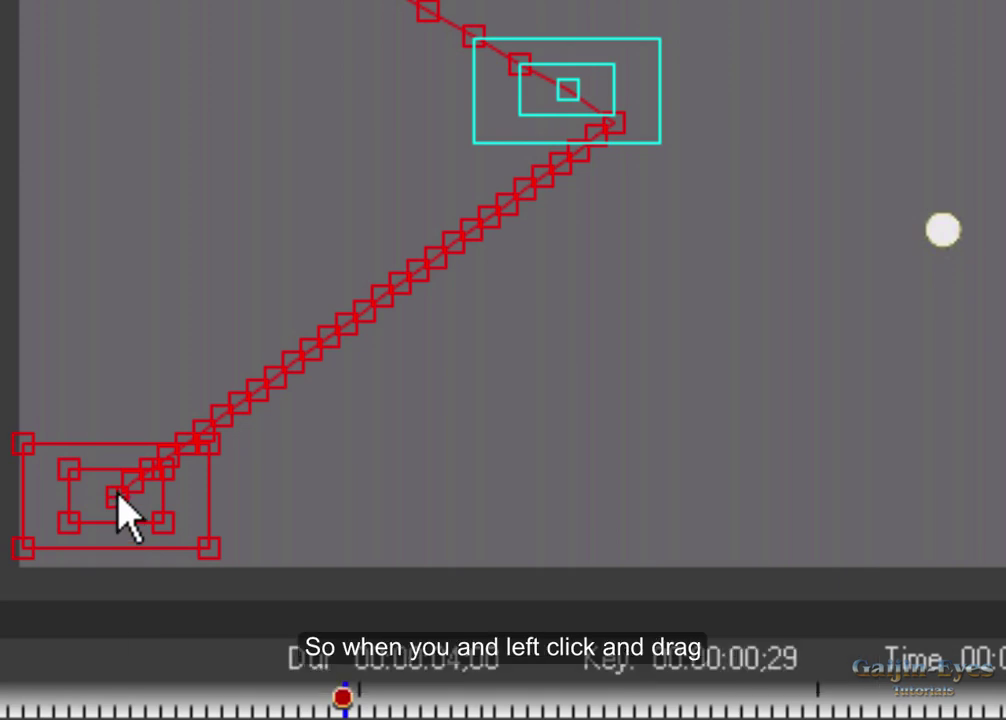
Move the target and search regions onto the dot at this keyframe, keeping the first track point at its original position
{"action": "left_click", "coordinate": [116, 496]}
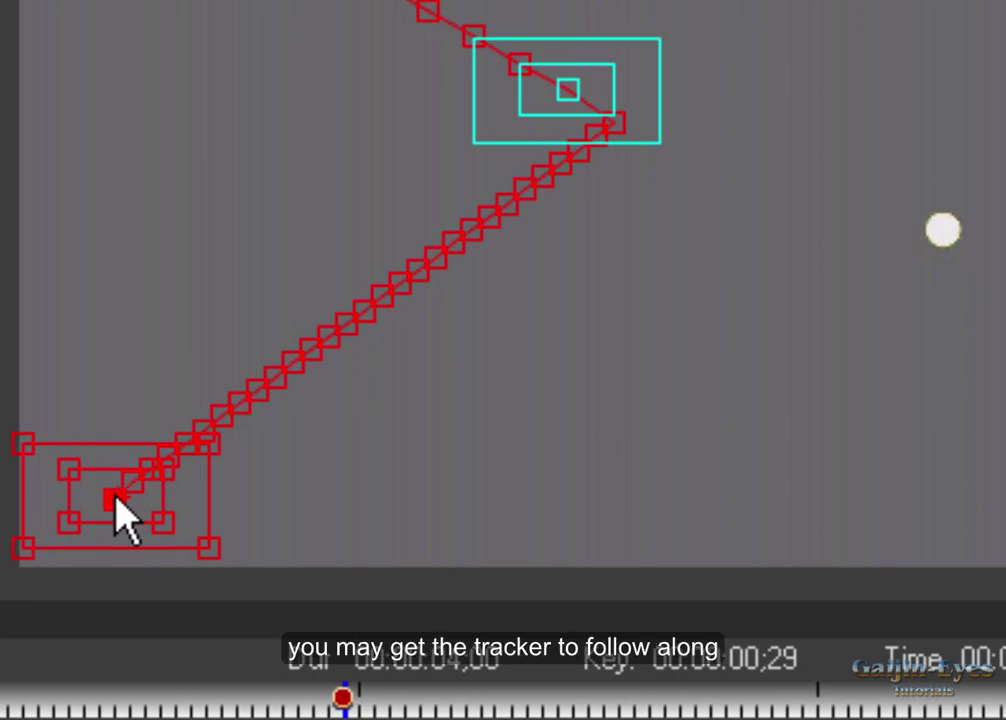
{"action": "left_click_drag", "start_coordinate": [113, 497], "coordinate": [438, 513]}
{"action": "left_click_drag", "start_coordinate": [118, 497], "coordinate": [944, 232]}
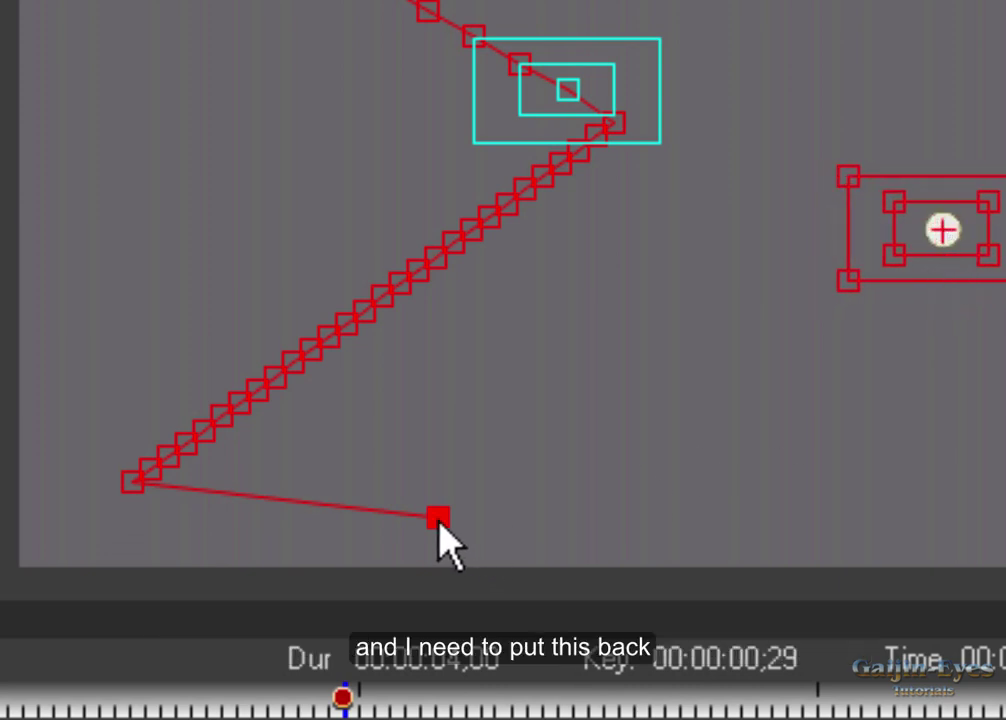
{"action": "left_click_drag", "start_coordinate": [440, 522], "coordinate": [115, 499]}
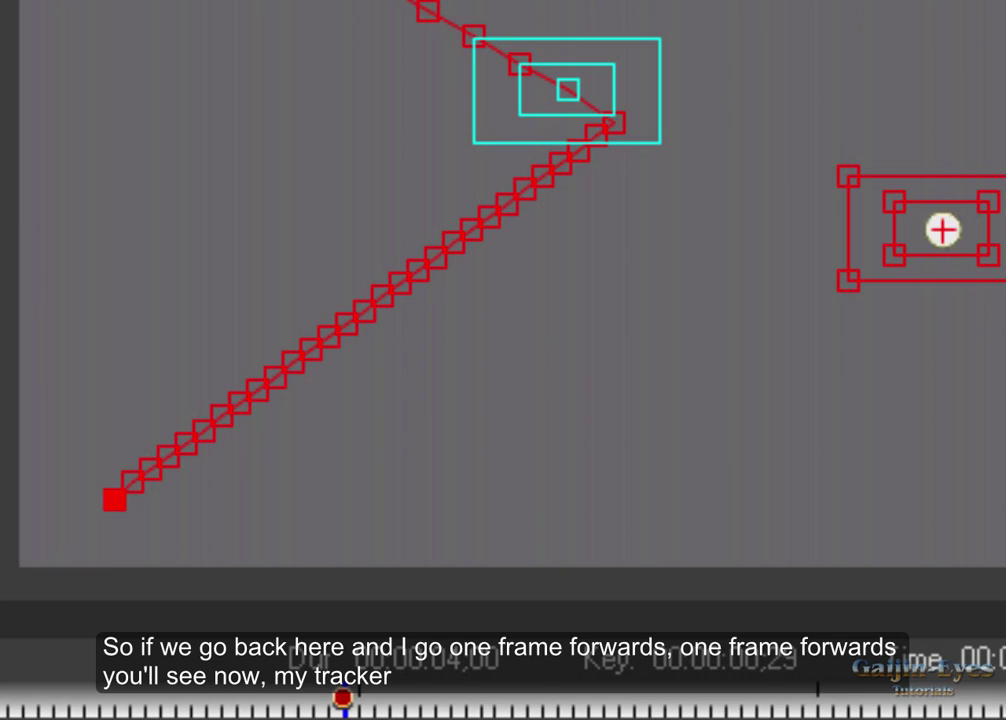
Step back and forward a few frames across the new keyframe to check the tracker regions against the dot's jump
{"action": "key", "text": "Page_Up"}
{"action": "key", "text": "Page_Up"}
{"action": "key", "text": "Page_Up"}
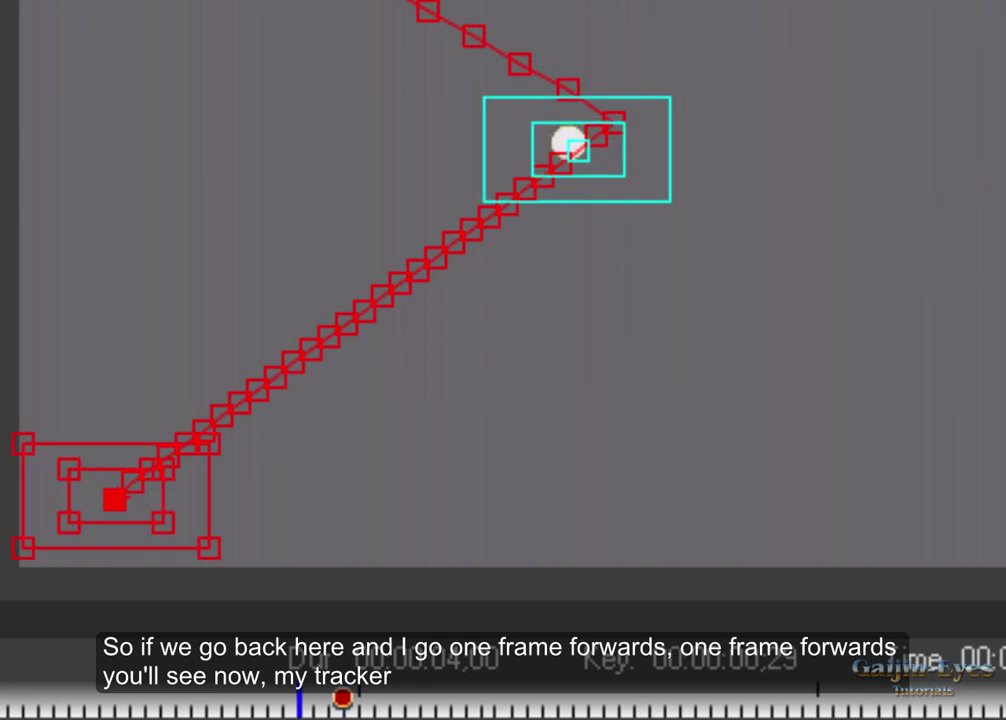
{"action": "key", "text": "Page_Down"}
{"action": "key", "text": "Page_Down"}
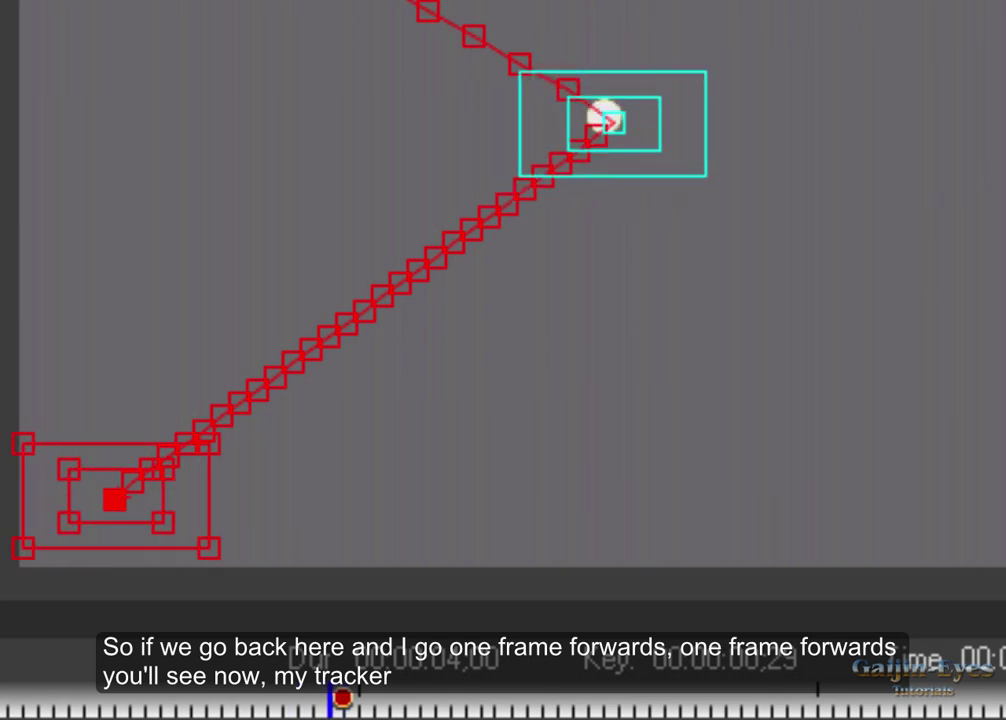
{"action": "key", "text": "Page_Down"}
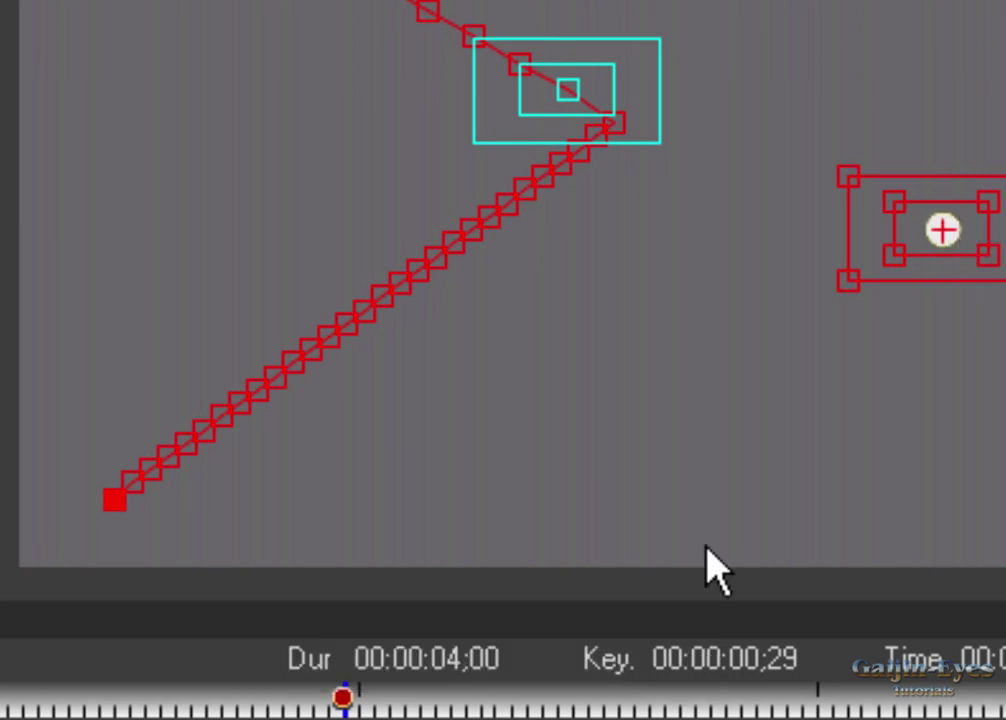
Re-analyze the motion from the first frame and nest the Motion Tracker inside the T text track
{"action": "left_click_drag", "start_coordinate": [345, 716], "coordinate": [2, 716]}
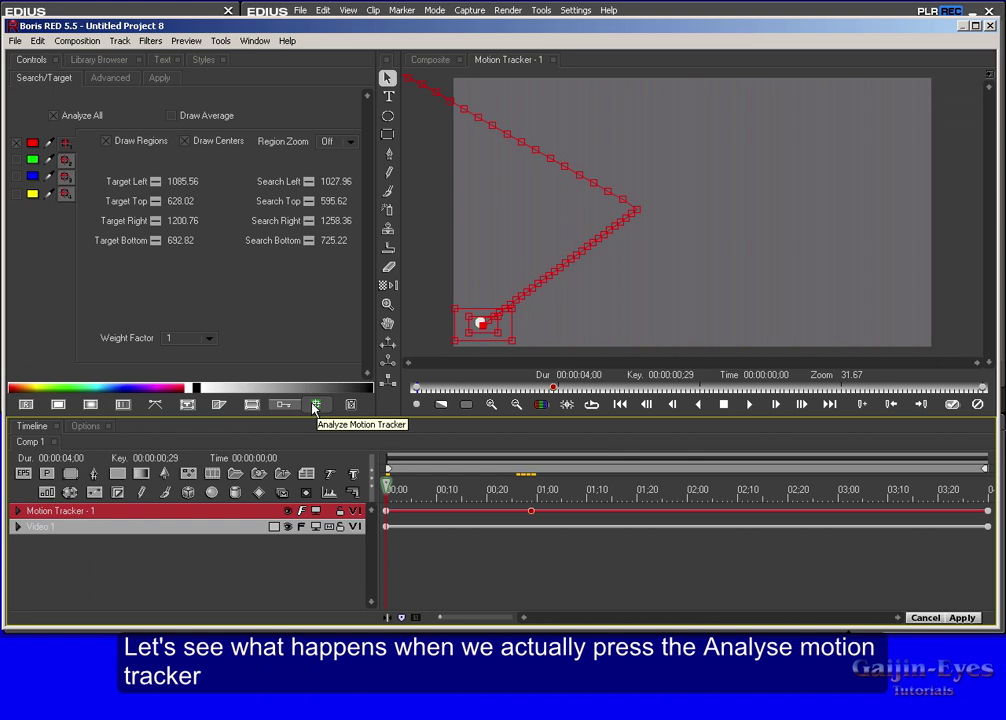
{"action": "left_click", "coordinate": [314, 404]}
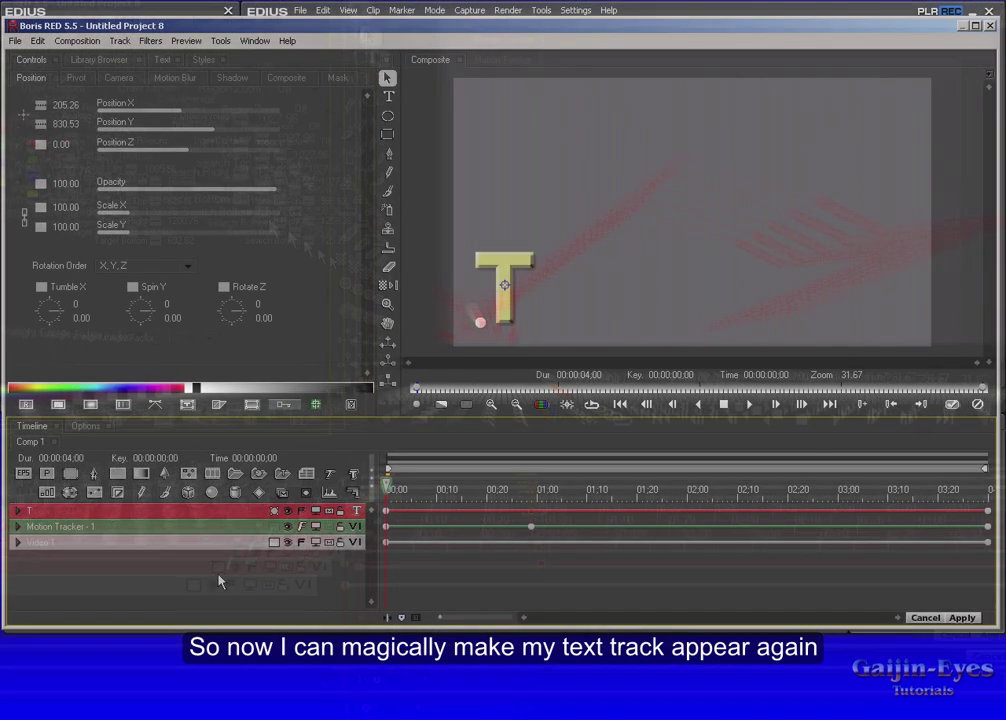
{"action": "left_click", "coordinate": [140, 534]}
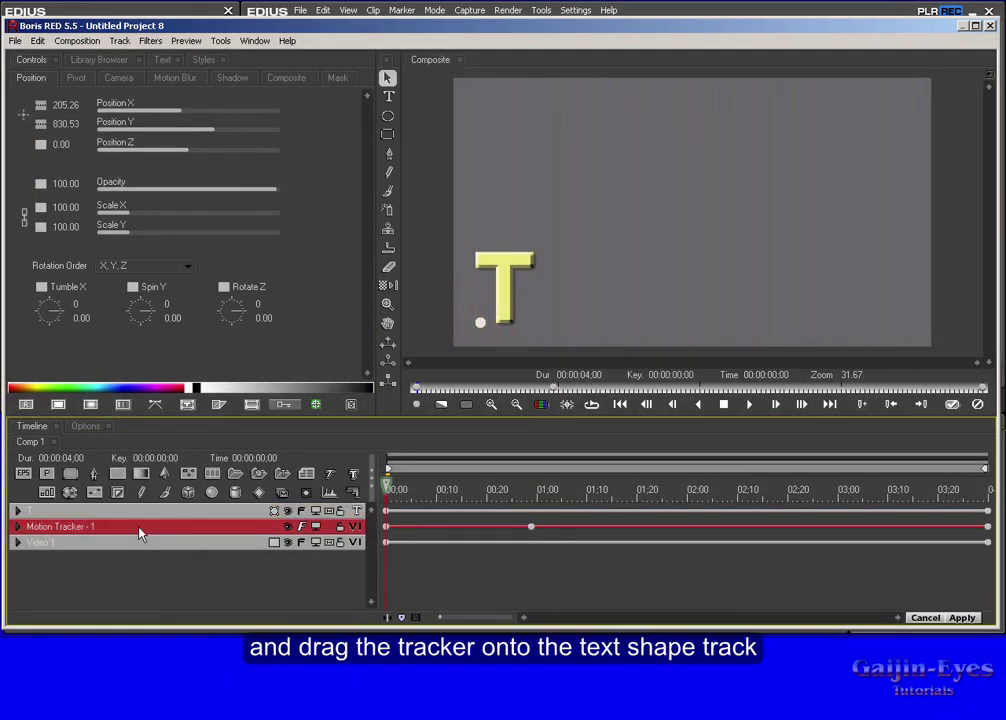
{"action": "left_click_drag", "start_coordinate": [139, 532], "coordinate": [150, 516]}
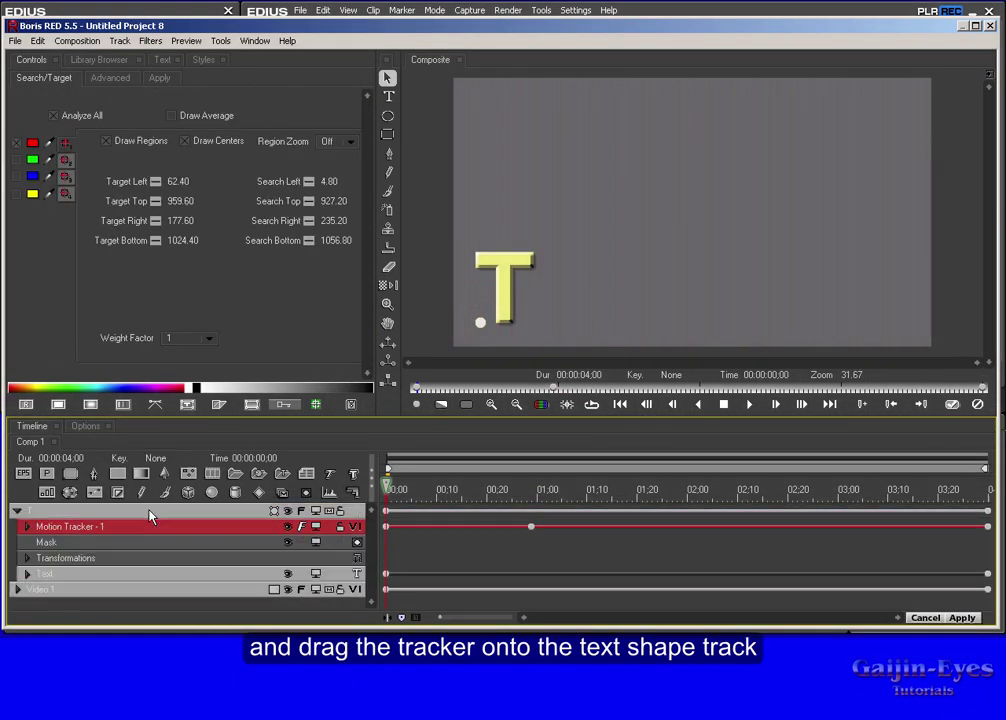
Apply the Boris RED effect and scrub through the red Jump clip in EDIUS to review the text
{"action": "left_click", "coordinate": [961, 618]}
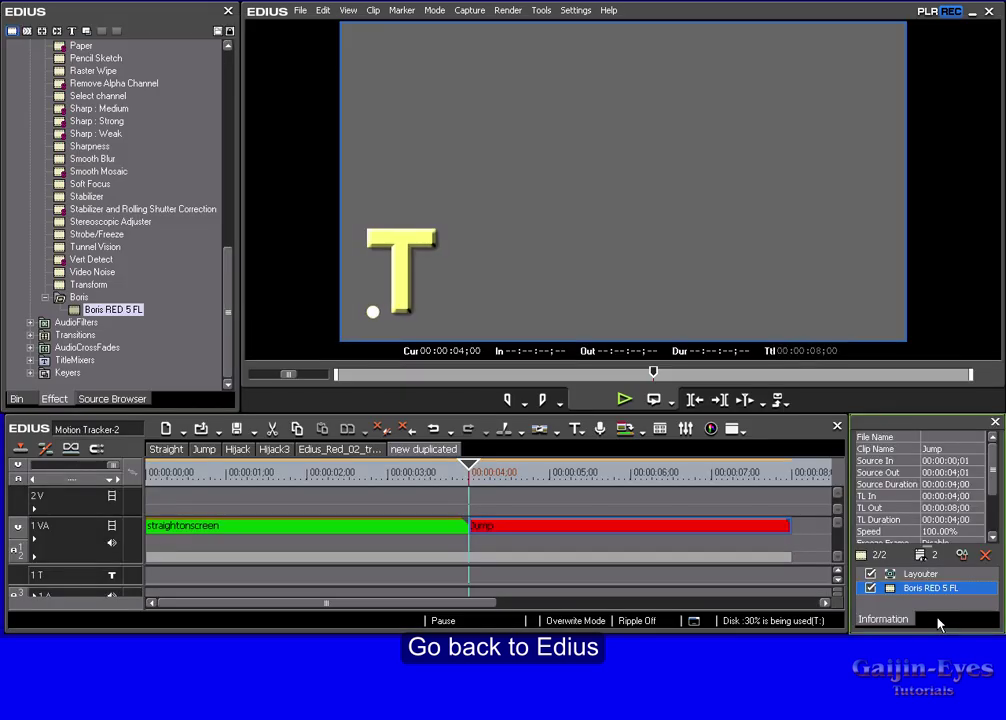
{"action": "left_click_drag", "start_coordinate": [470, 468], "coordinate": [587, 472]}
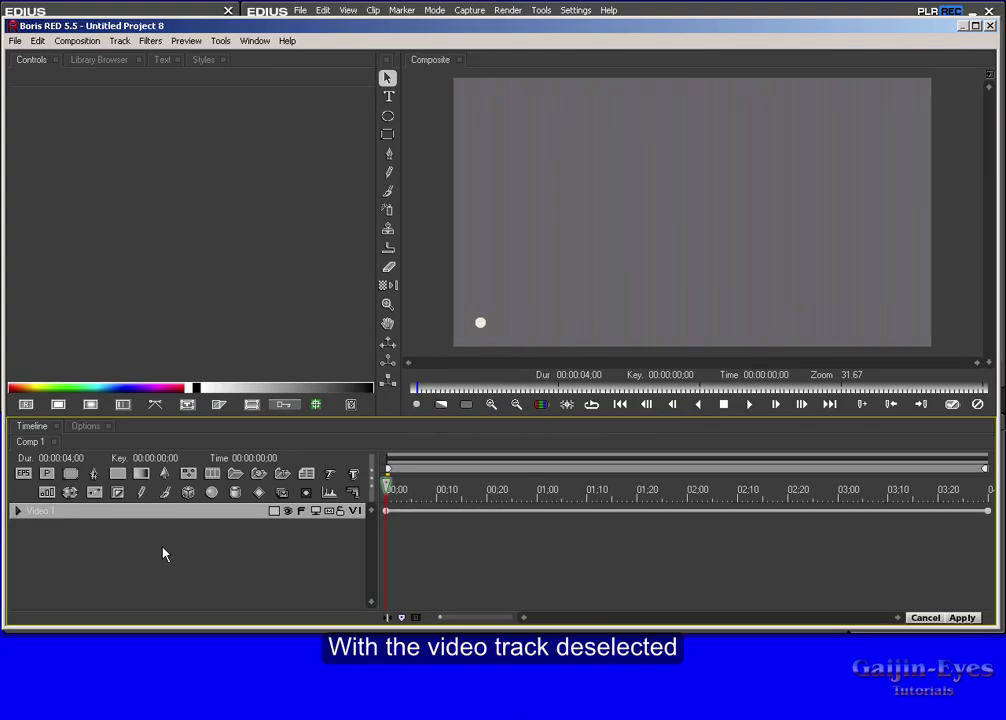
In Boris RED, add a Motion Tracker filter with the video track deselected and open its tracker view
{"action": "left_click", "coordinate": [163, 44]}
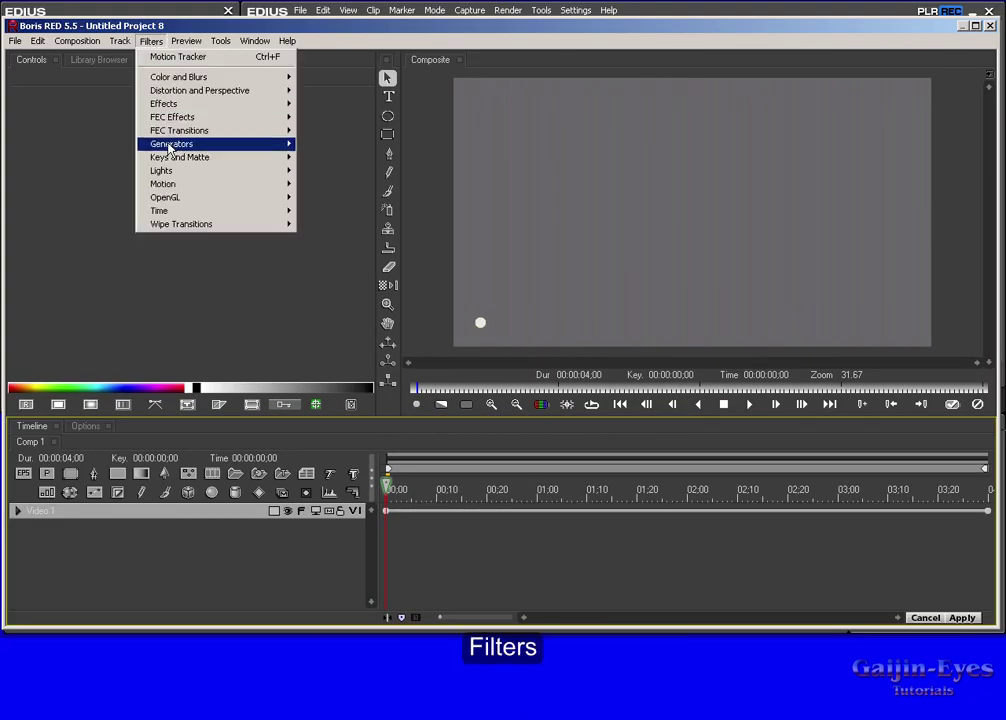
{"action": "mouse_move", "coordinate": [165, 189]}
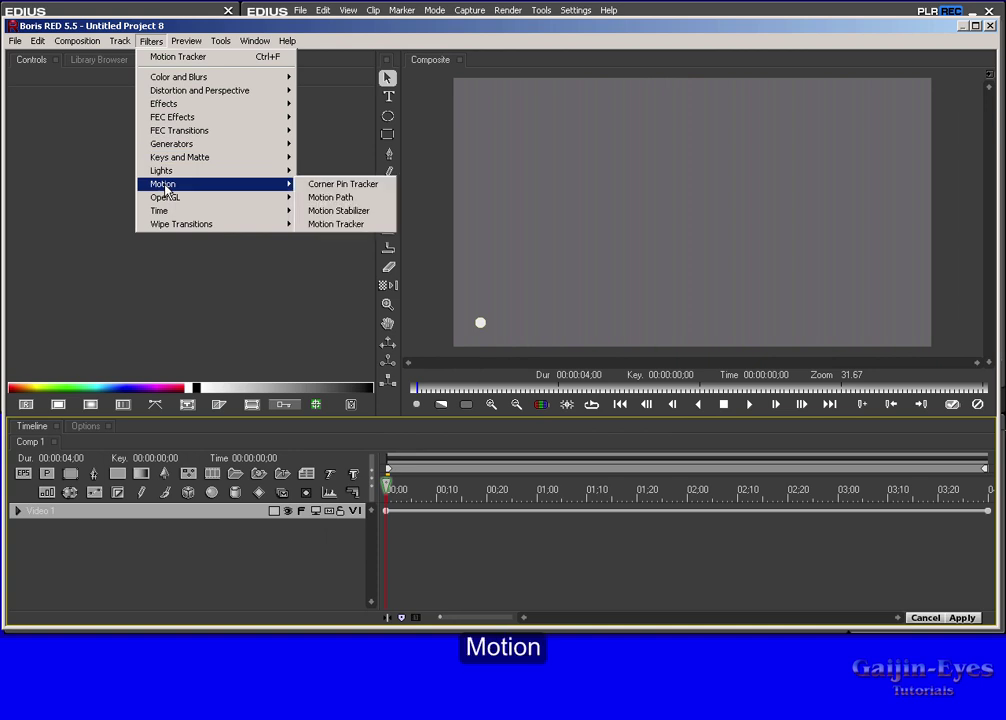
{"action": "left_click", "coordinate": [340, 226]}
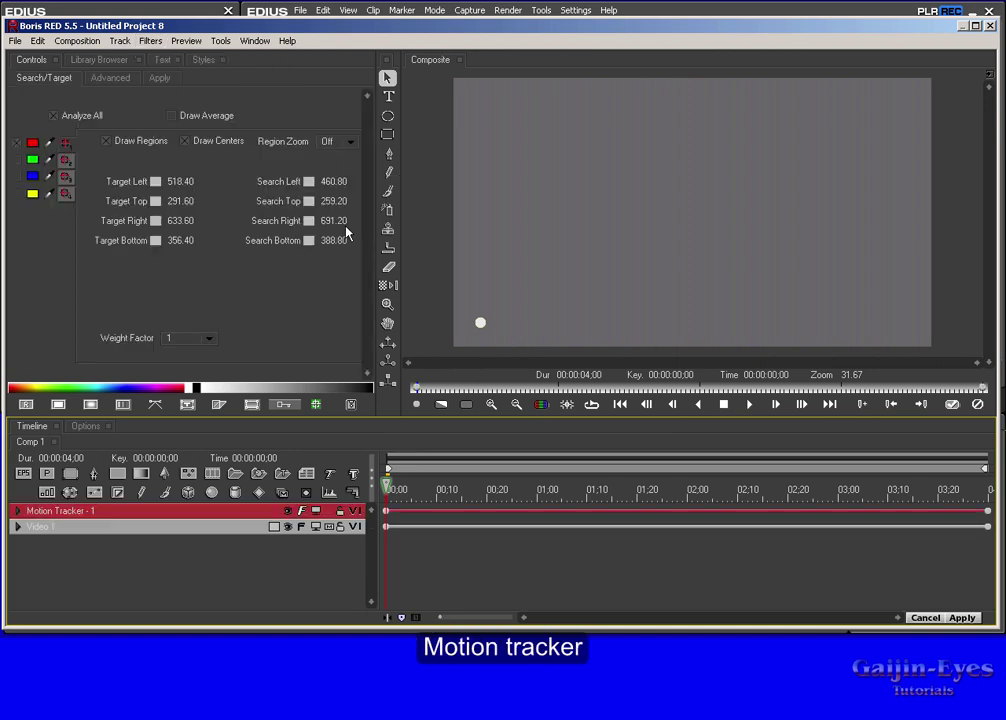
{"action": "left_click", "coordinate": [316, 511]}
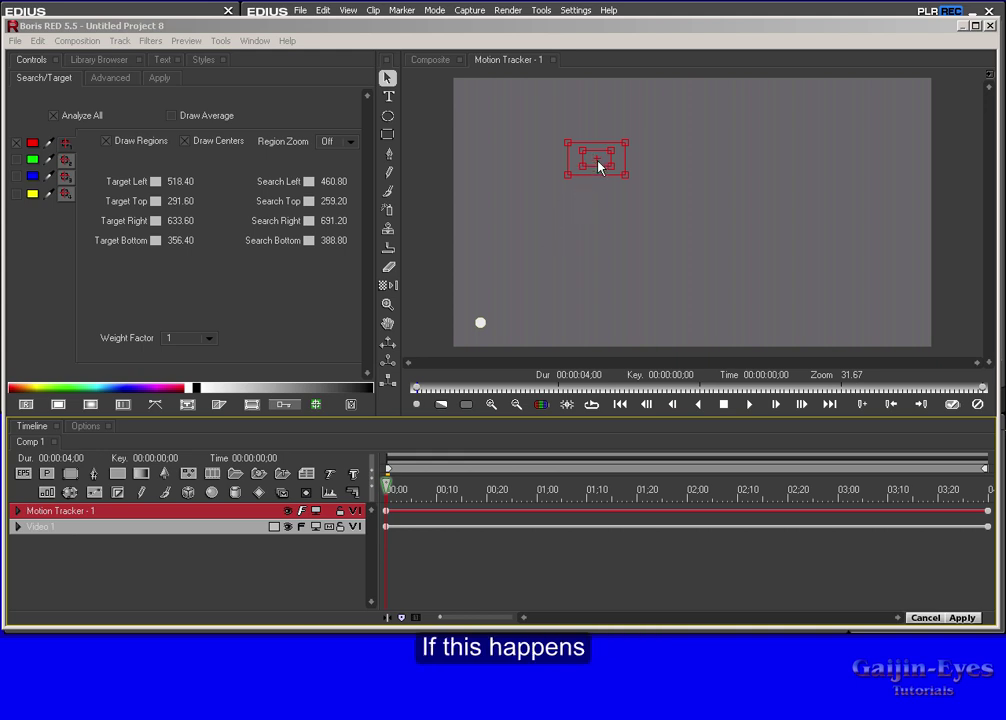
Set OpenGL Mode to Off and move the tracker regions over the dot
{"action": "left_click", "coordinate": [182, 42]}
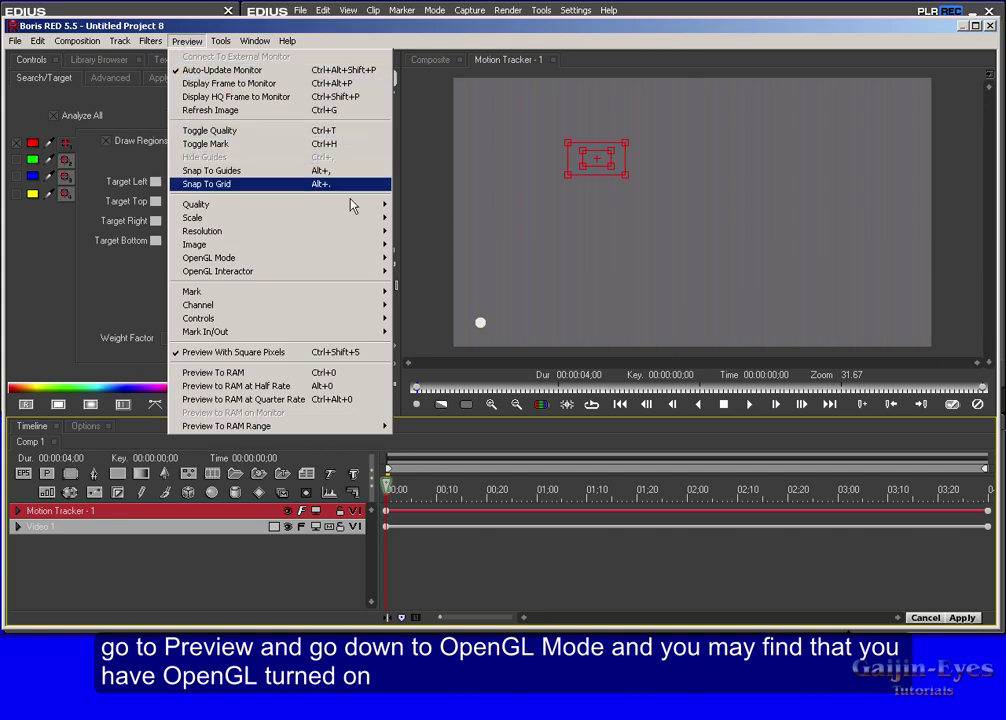
{"action": "mouse_move", "coordinate": [380, 258]}
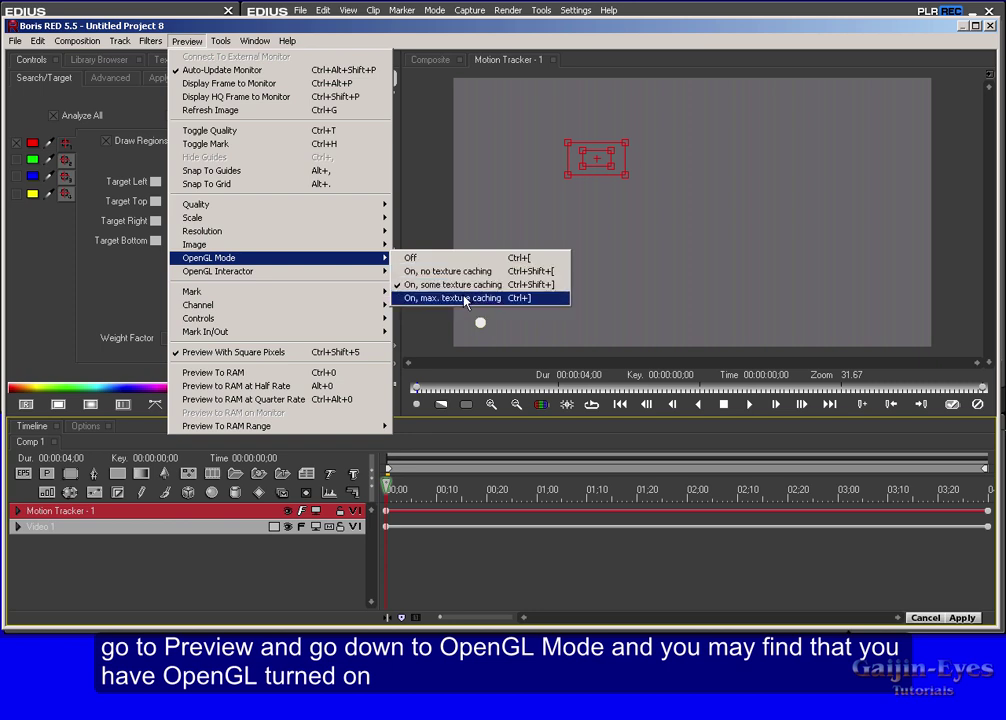
{"action": "left_click", "coordinate": [413, 260]}
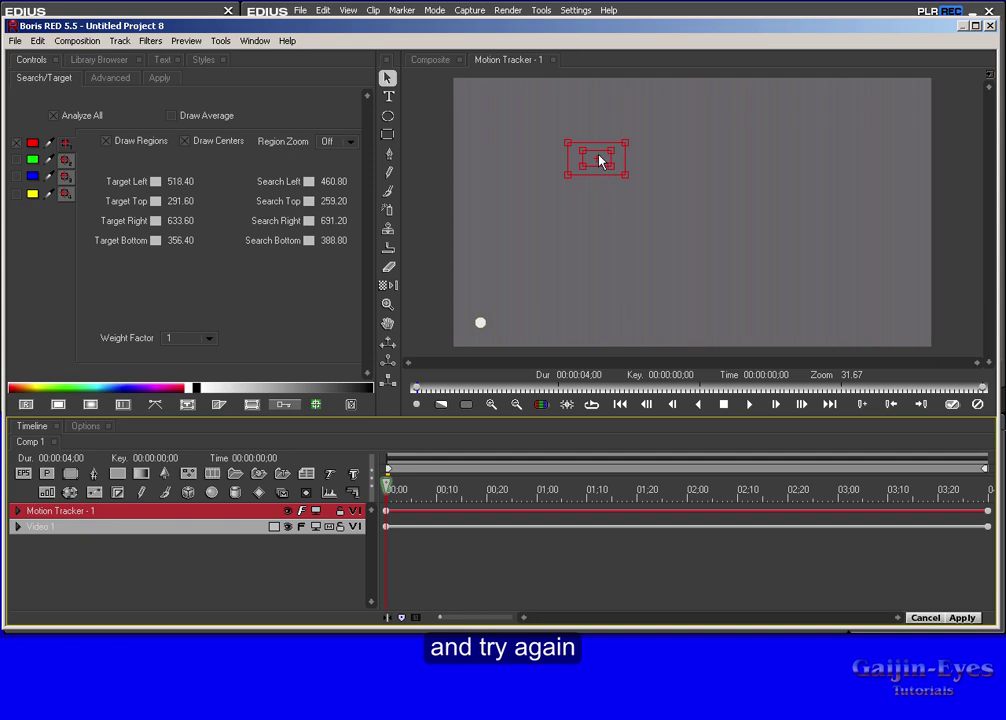
{"action": "left_click_drag", "start_coordinate": [601, 160], "coordinate": [507, 296]}
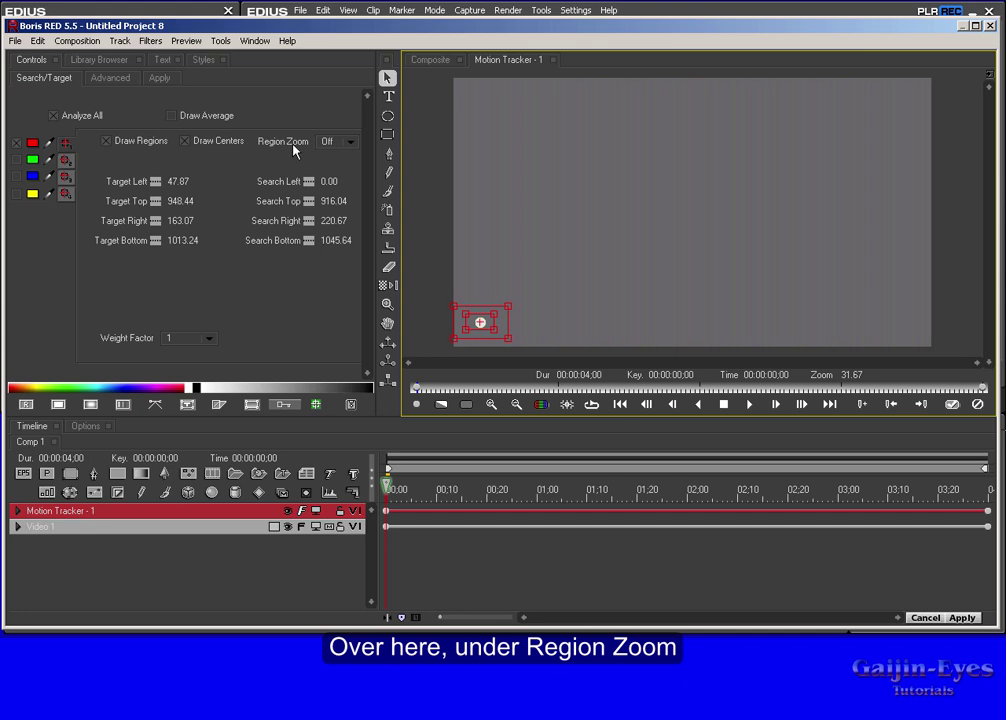
Set Region Zoom to 8x and center the tracker target precisely on the magnified dot
{"action": "left_click", "coordinate": [354, 142]}
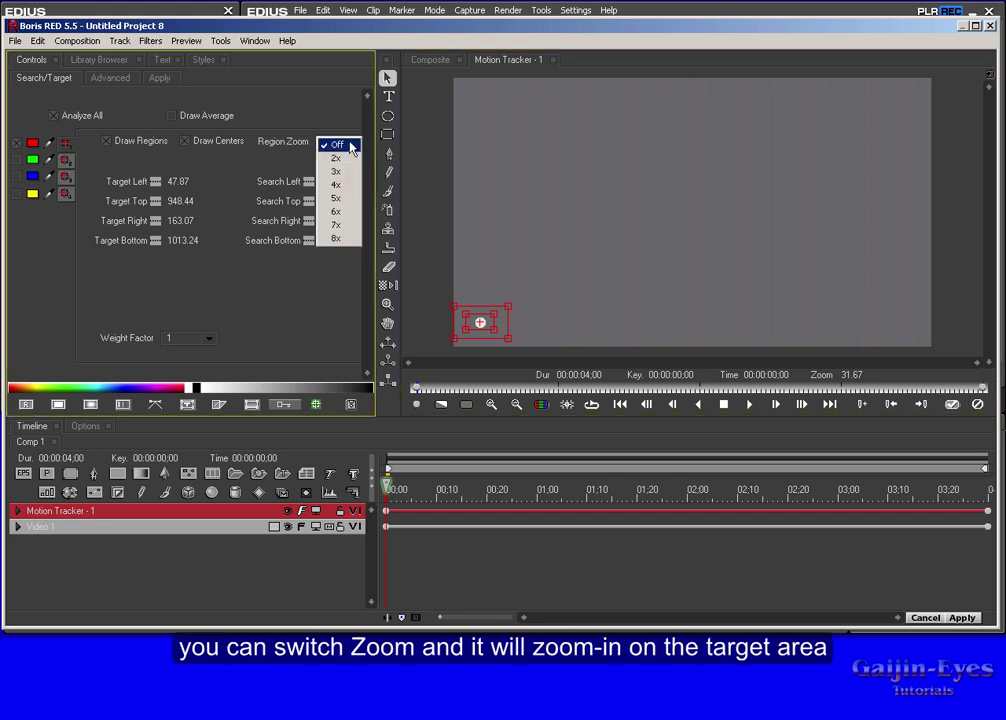
{"action": "left_click", "coordinate": [355, 240]}
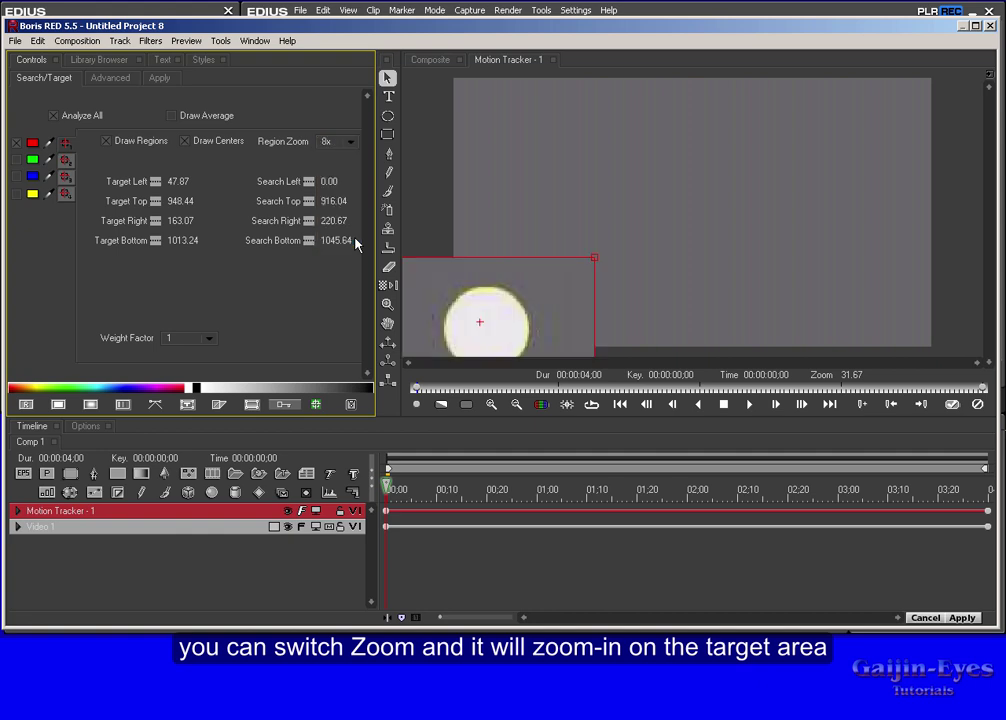
{"action": "left_click_drag", "start_coordinate": [450, 305], "coordinate": [485, 330]}
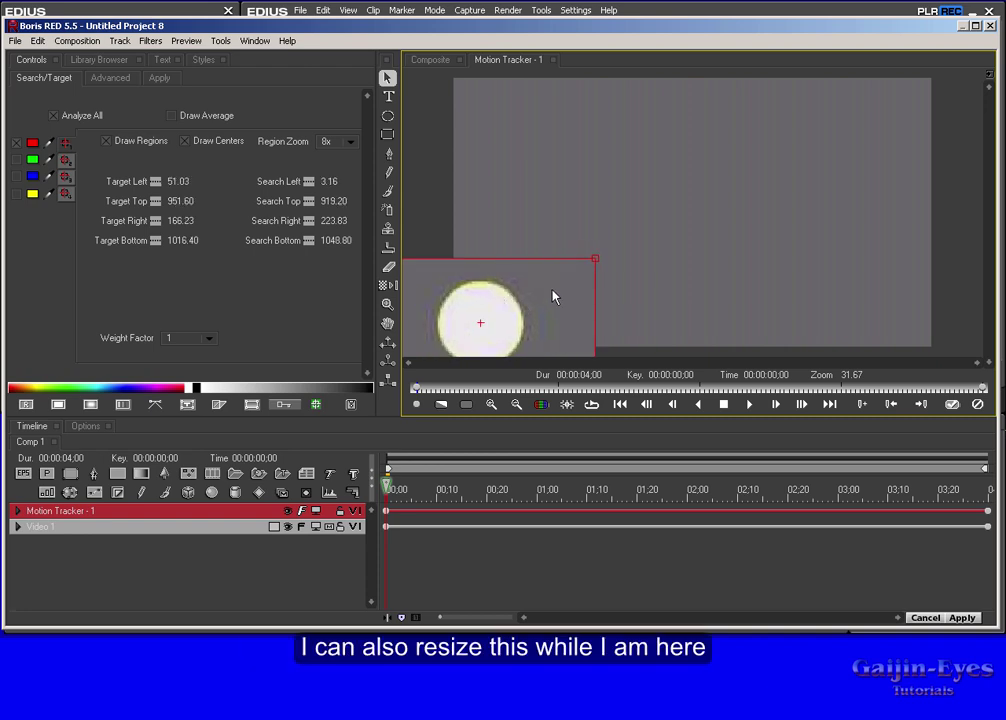
Shrink the tracker's target region to fit tightly around the magnified dot and set Region Zoom to Off
{"action": "left_click_drag", "start_coordinate": [595, 260], "coordinate": [531, 286]}
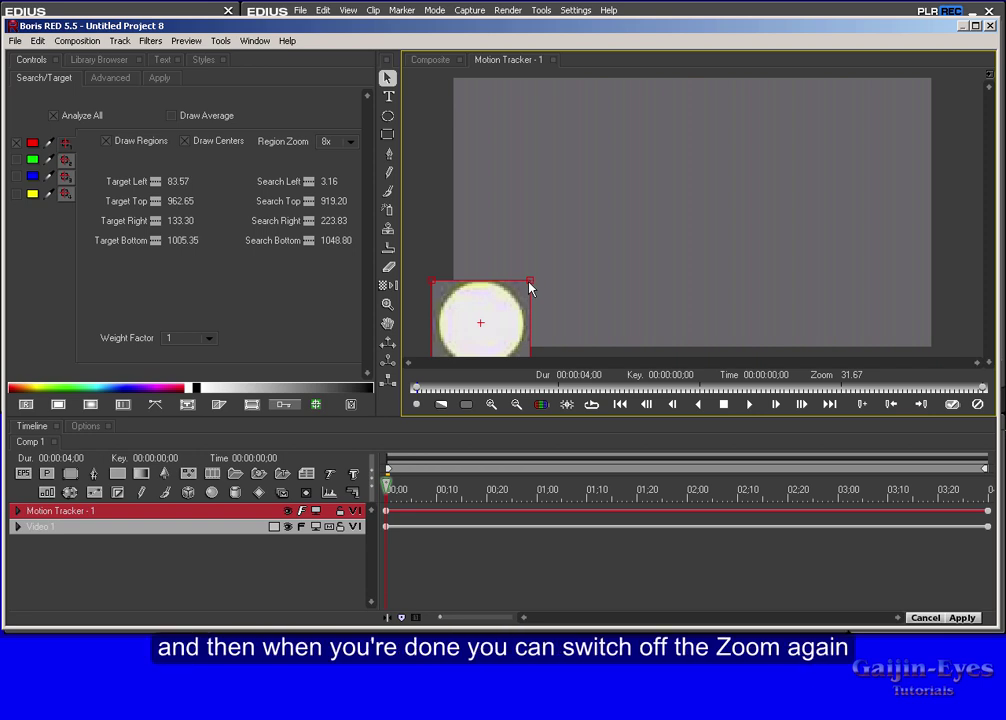
{"action": "left_click", "coordinate": [352, 142]}
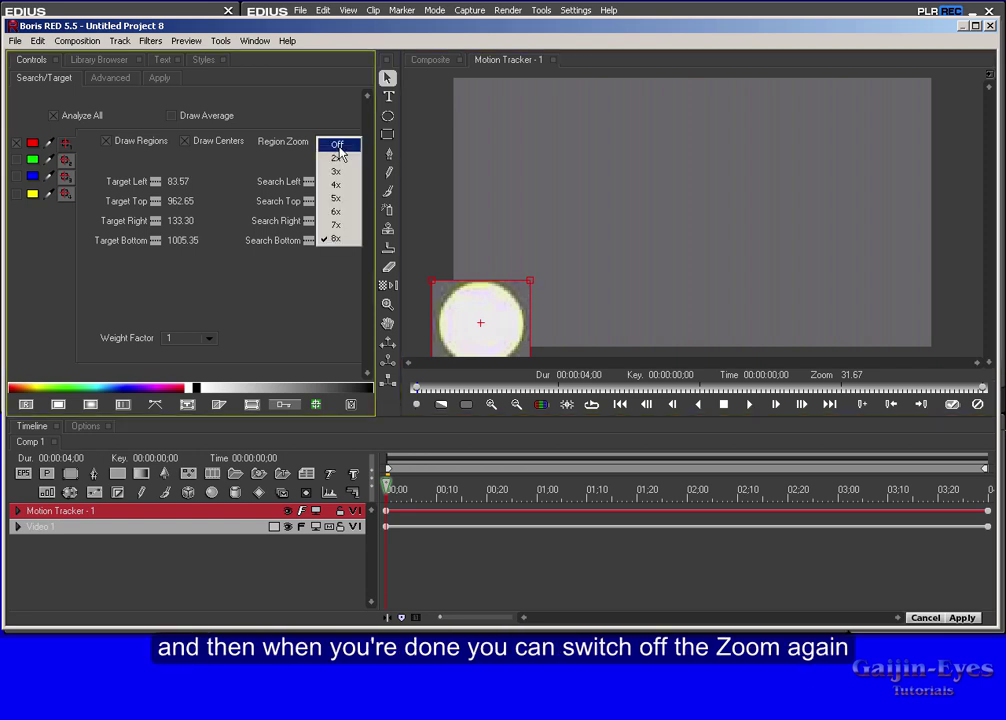
{"action": "left_click", "coordinate": [338, 145]}
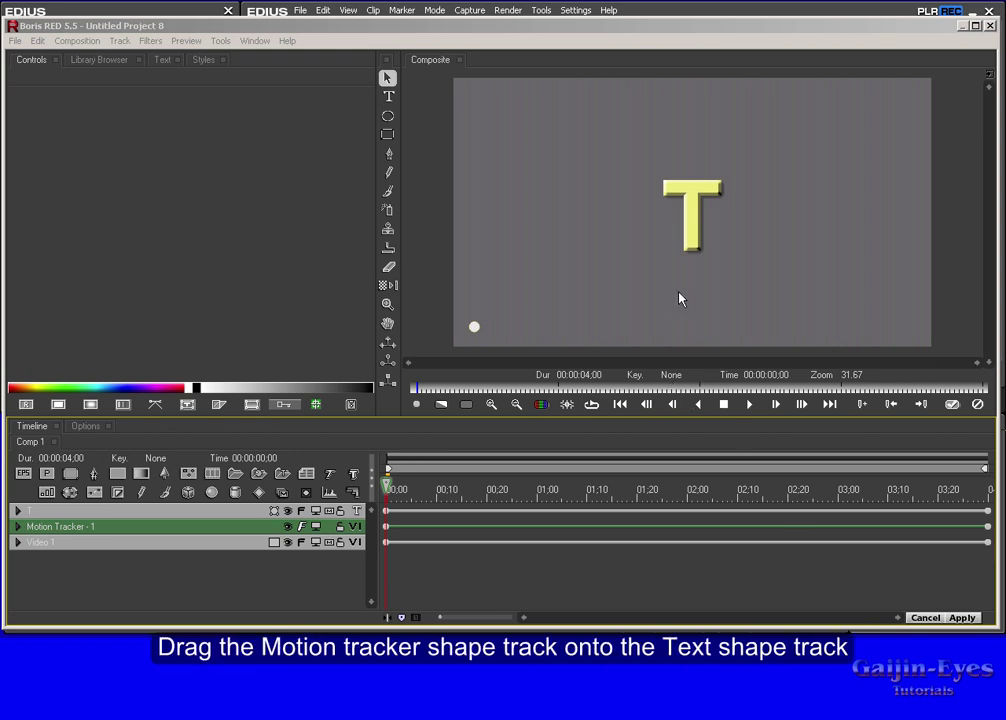
Nest the Motion Tracker track inside the T text track, place the T beside the dot at about X 183, Y 843, and preview to RAM
{"action": "left_click_drag", "start_coordinate": [135, 538], "coordinate": [140, 510]}
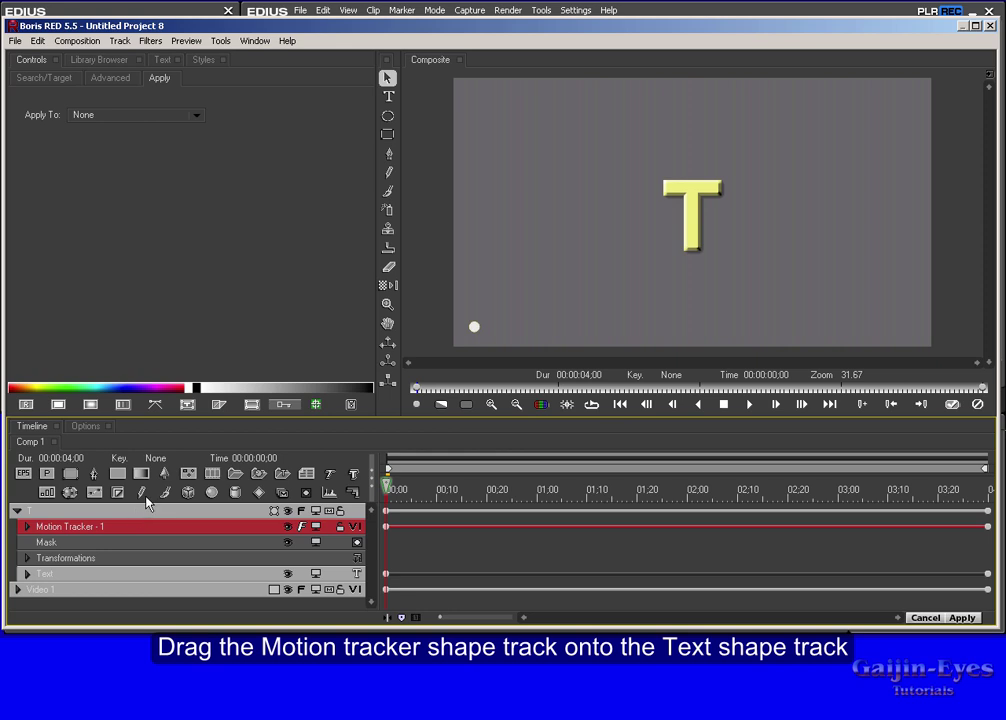
{"action": "left_click", "coordinate": [694, 213]}
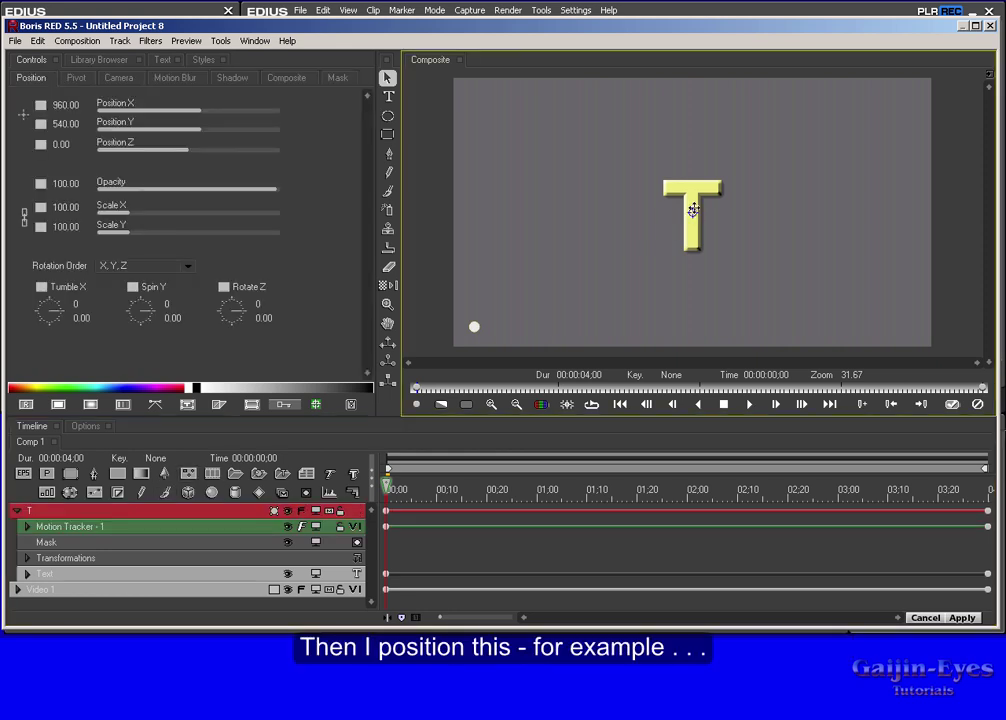
{"action": "left_click_drag", "start_coordinate": [694, 213], "coordinate": [499, 287]}
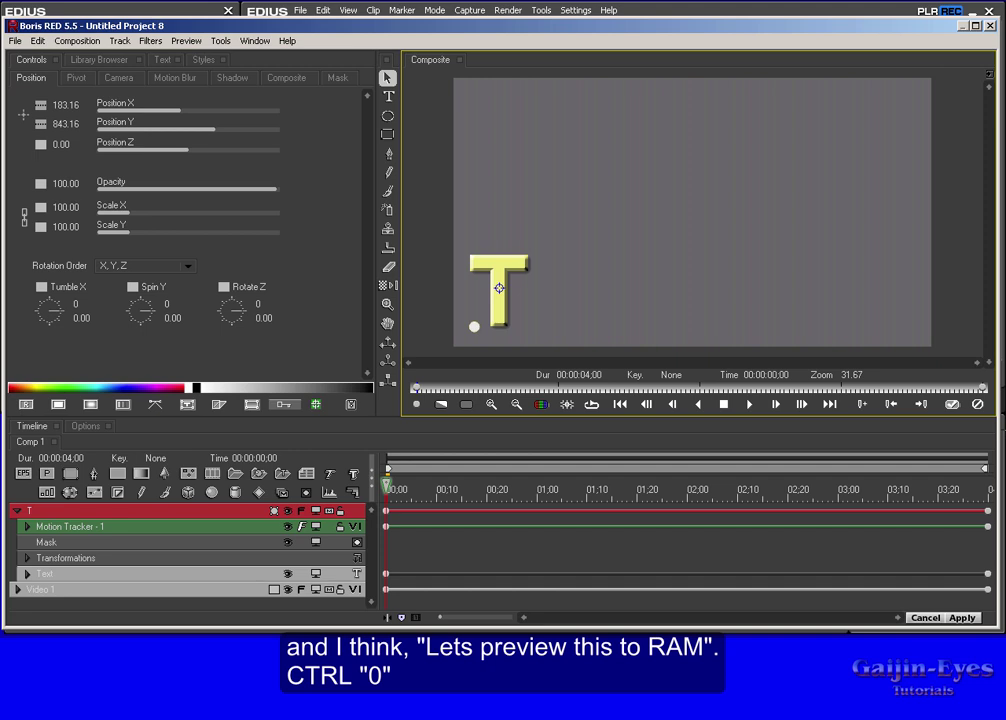
{"action": "key", "text": "ctrl+0"}
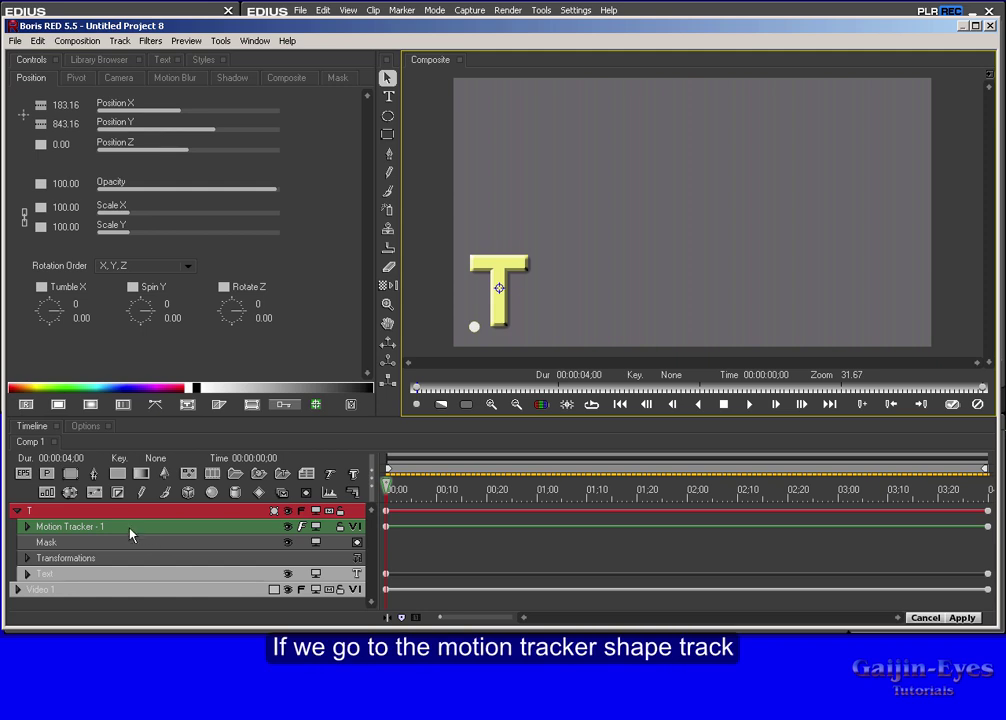
Set the nested Motion Tracker's Apply To option to Position and play back the preview
{"action": "left_click", "coordinate": [100, 536]}
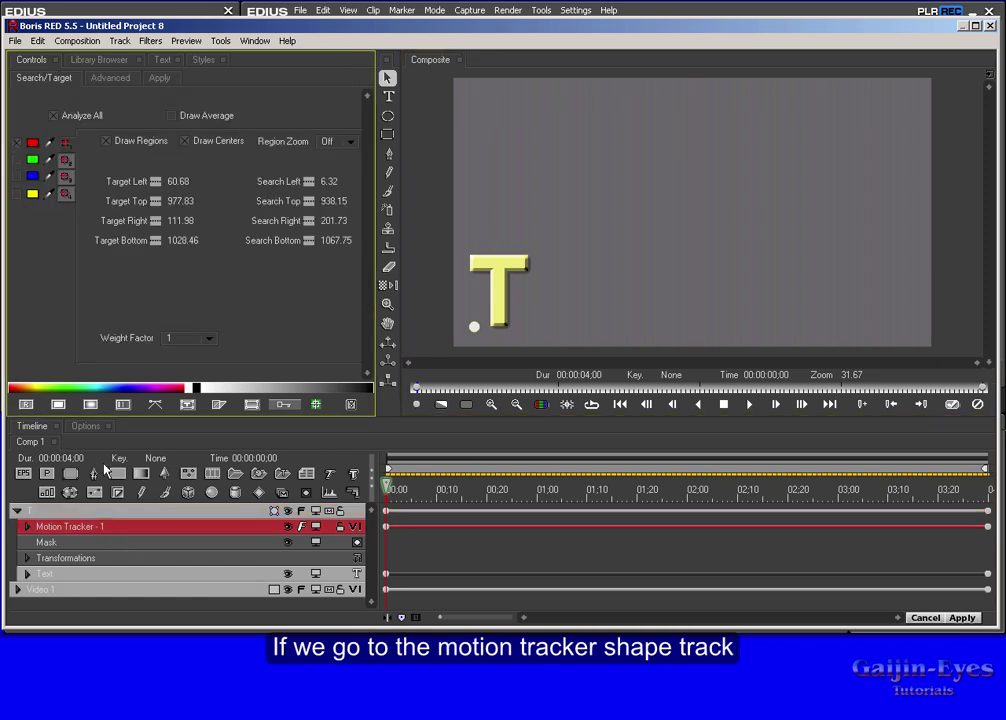
{"action": "left_click", "coordinate": [175, 80]}
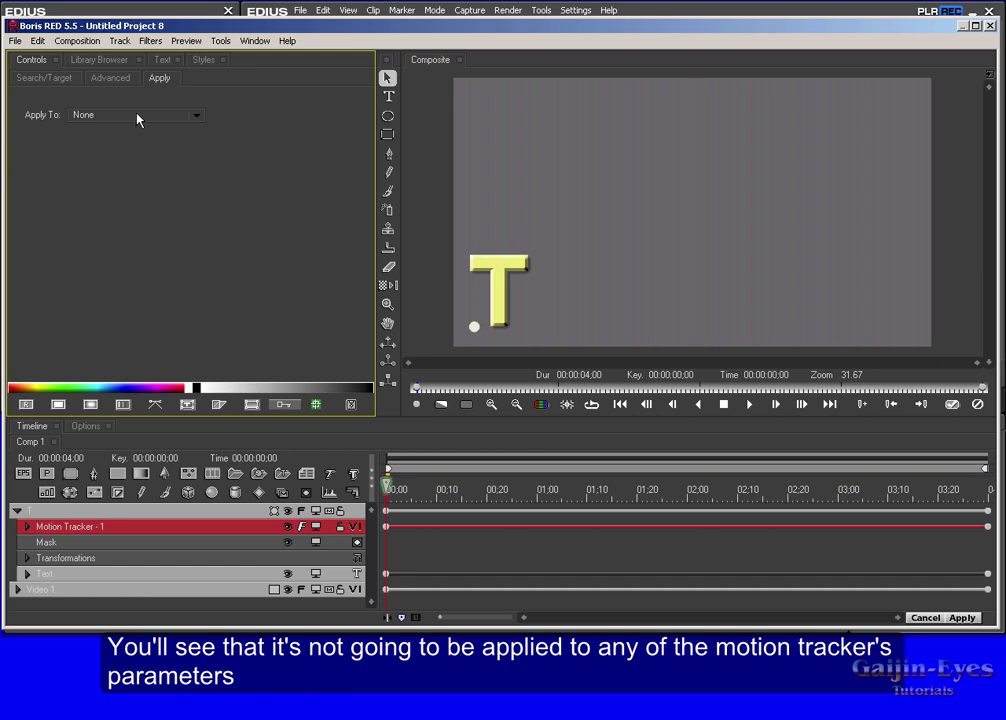
{"action": "left_click", "coordinate": [198, 117]}
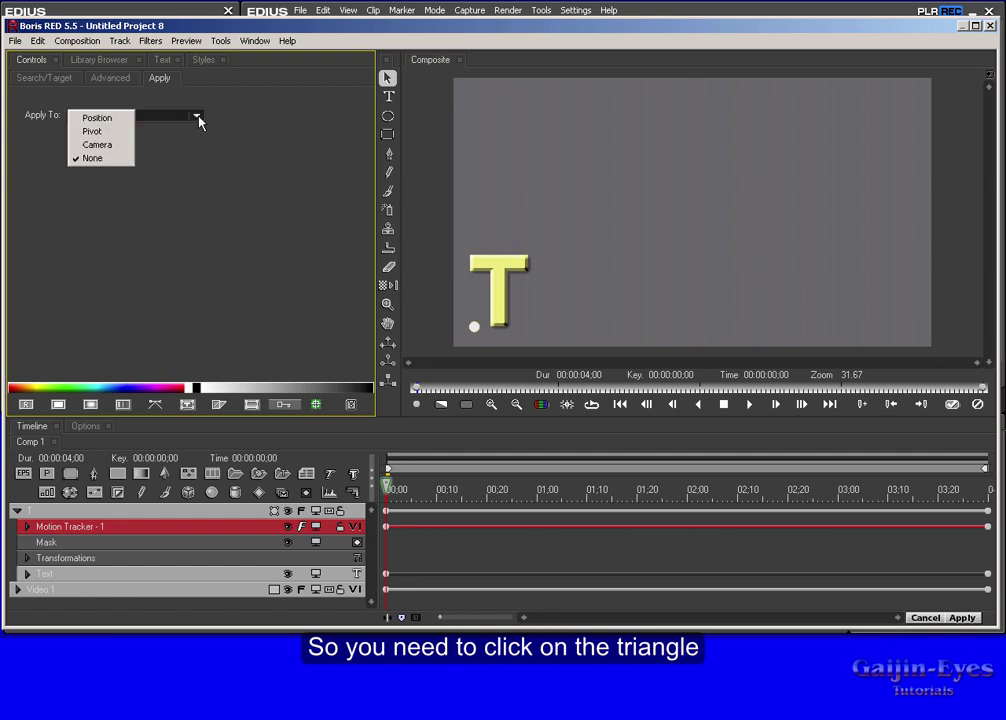
{"action": "left_click", "coordinate": [121, 124]}
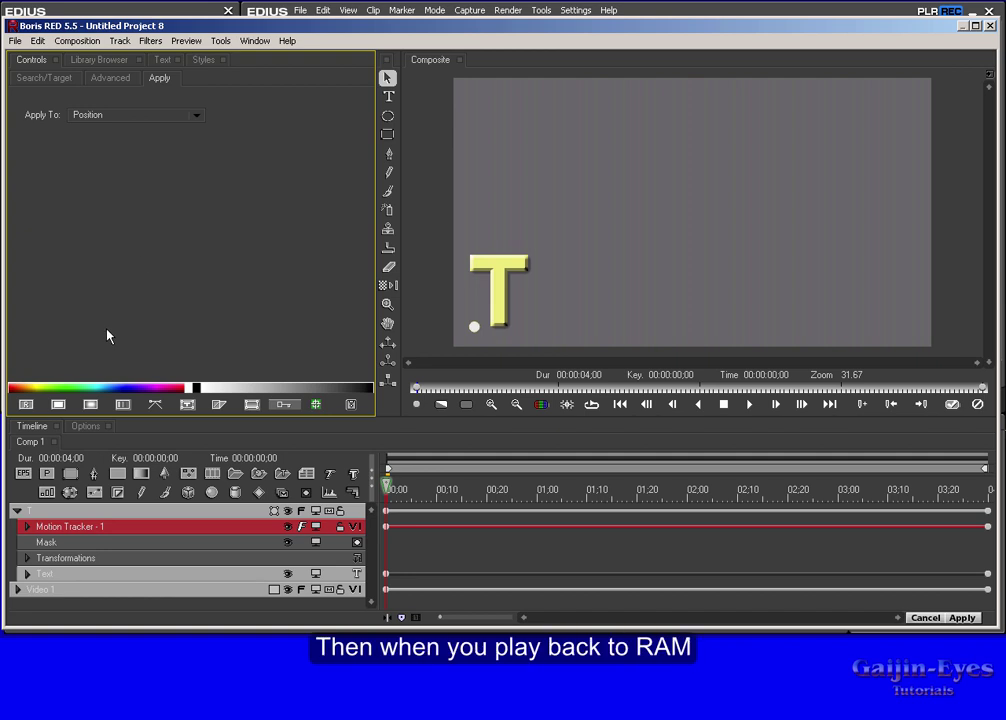
{"action": "key", "text": "space"}
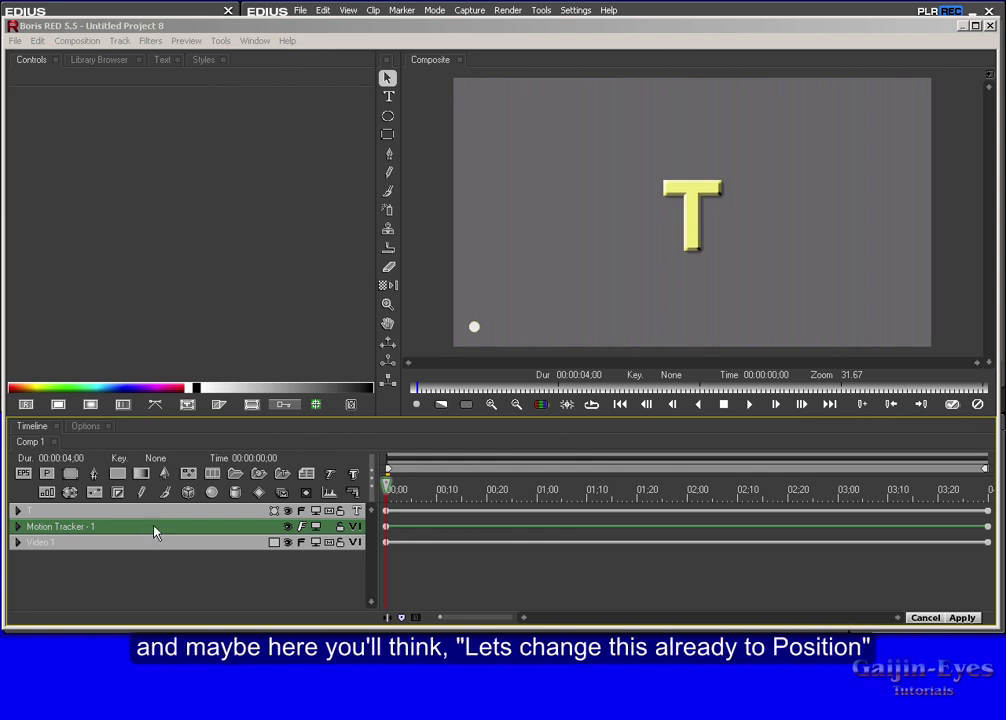
Check the unattached tracker's Apply To options, then nest it inside the T text track and set Apply To to Position
{"action": "left_click", "coordinate": [157, 531]}
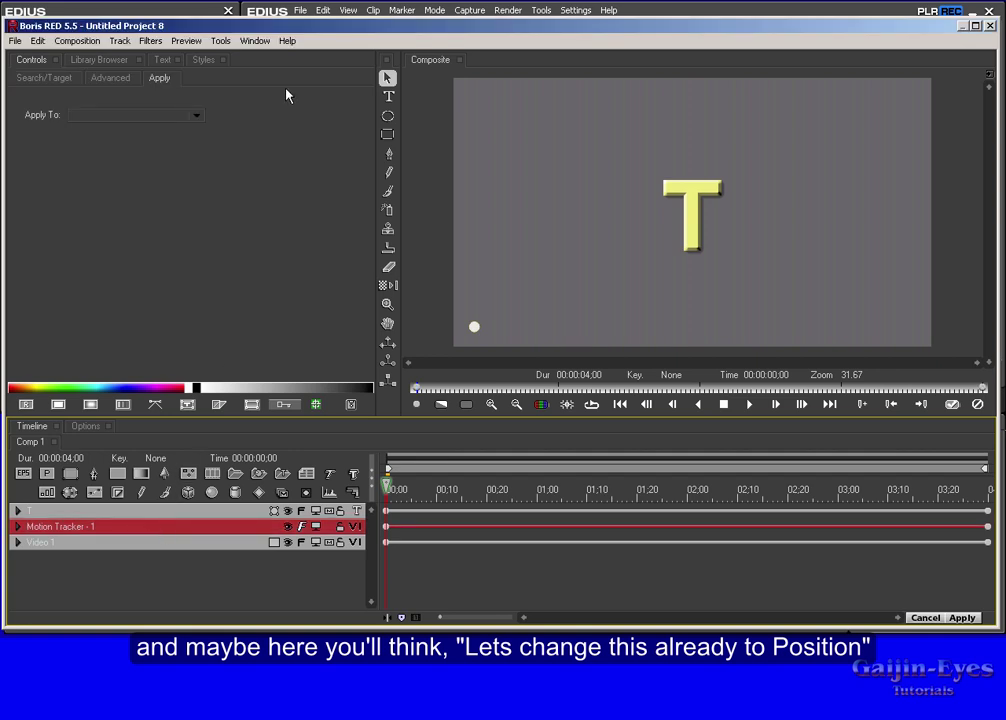
{"action": "left_click", "coordinate": [200, 117]}
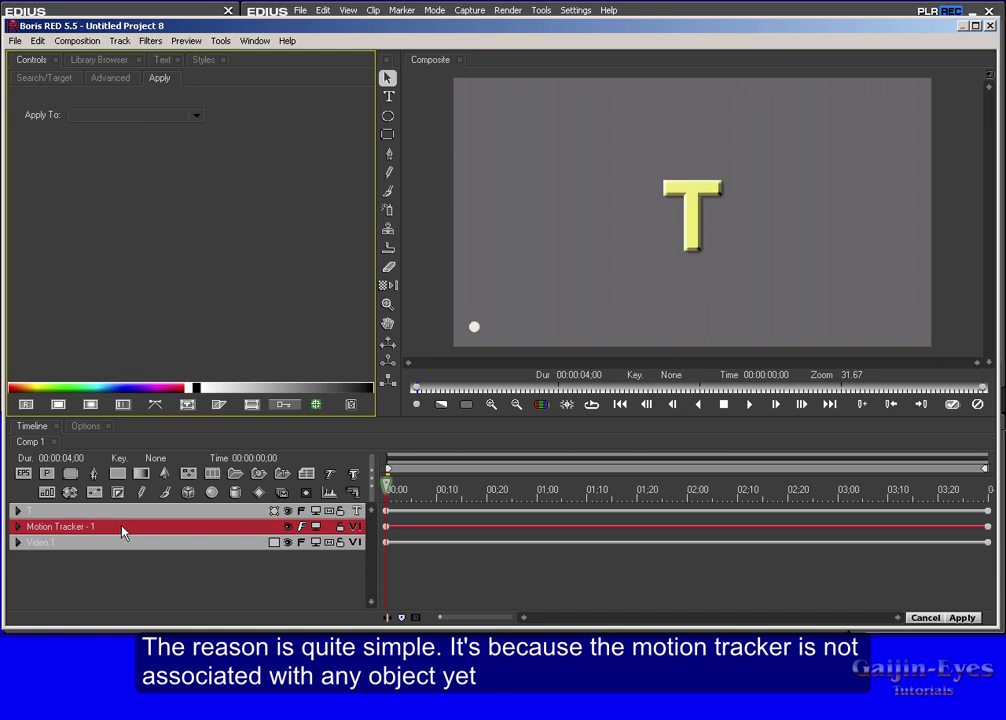
{"action": "left_click_drag", "start_coordinate": [122, 531], "coordinate": [124, 526]}
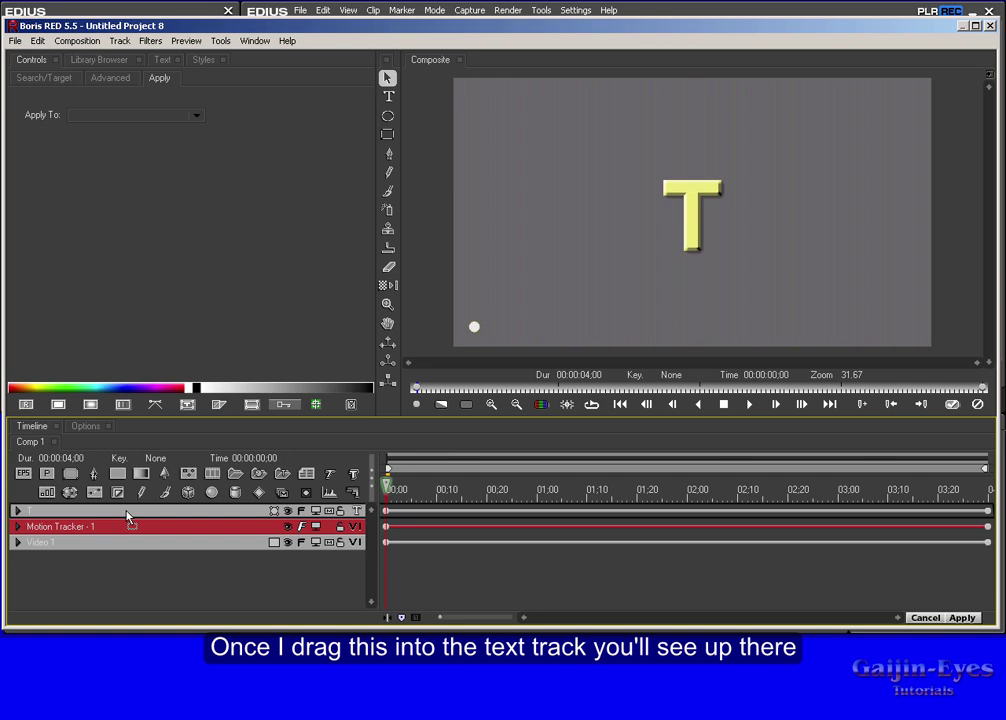
{"action": "left_click_drag", "start_coordinate": [127, 516], "coordinate": [126, 514]}
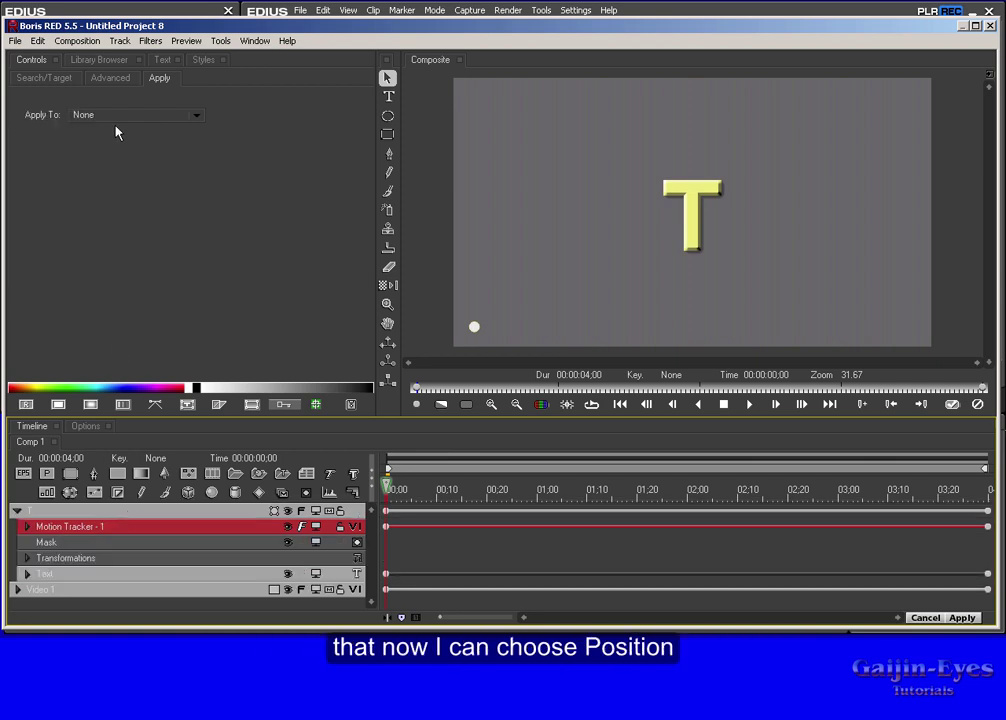
{"action": "left_click", "coordinate": [196, 116]}
{"action": "left_click", "coordinate": [124, 117]}
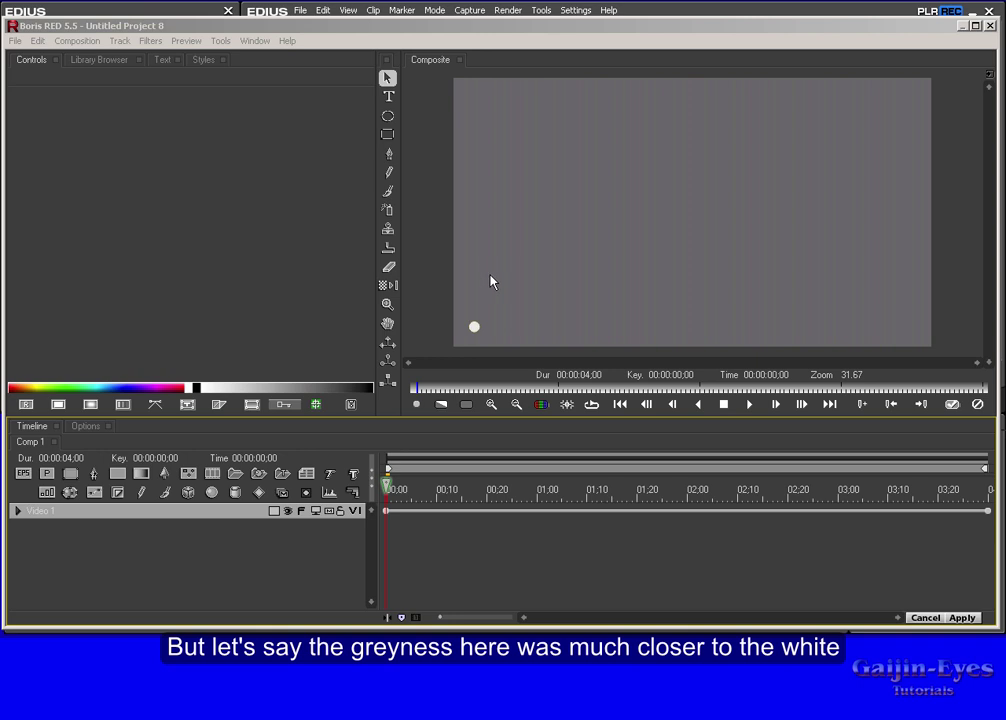
Add a BCC Brightness-Contrast filter to the Video 1 track and raise its Contrast to about 73.95
{"action": "left_click", "coordinate": [477, 331]}
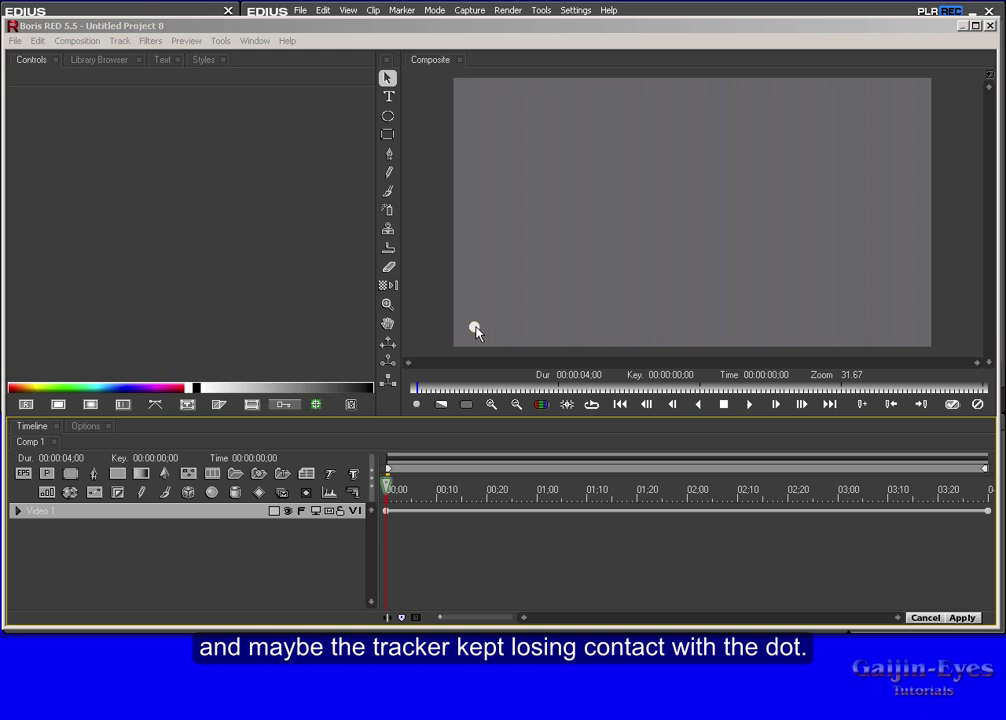
{"action": "left_click", "coordinate": [171, 518]}
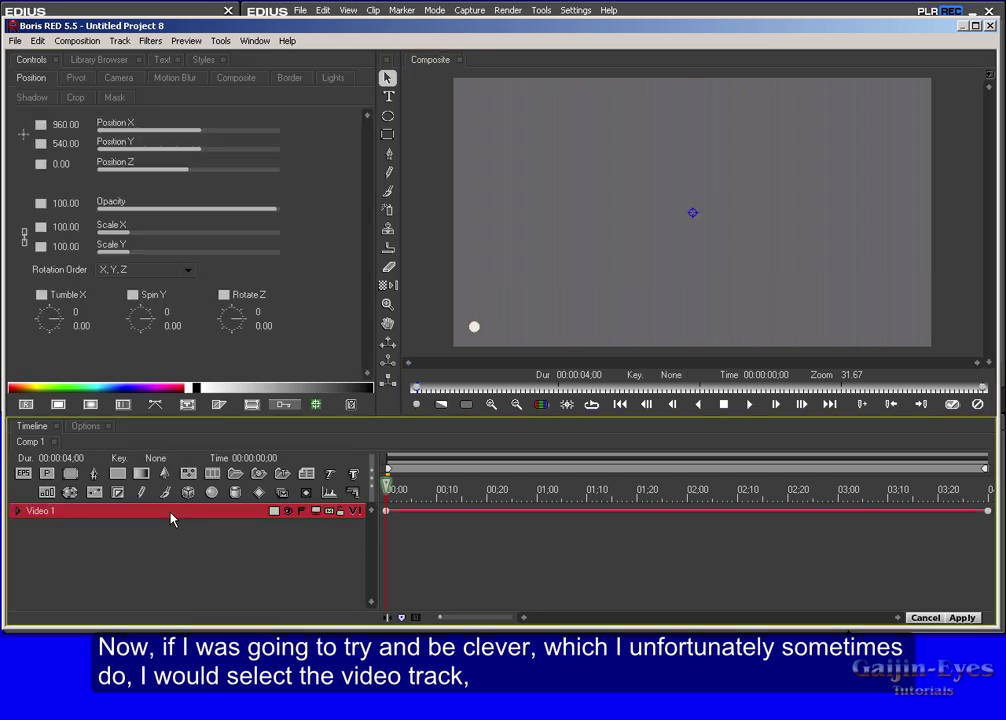
{"action": "left_click", "coordinate": [151, 41]}
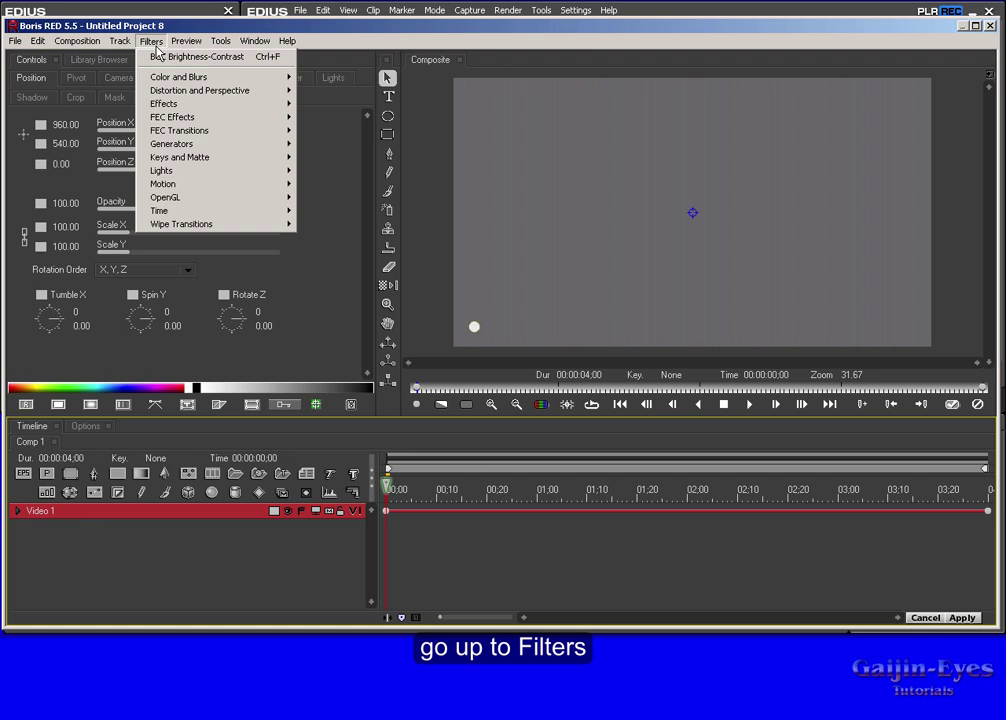
{"action": "mouse_move", "coordinate": [222, 78]}
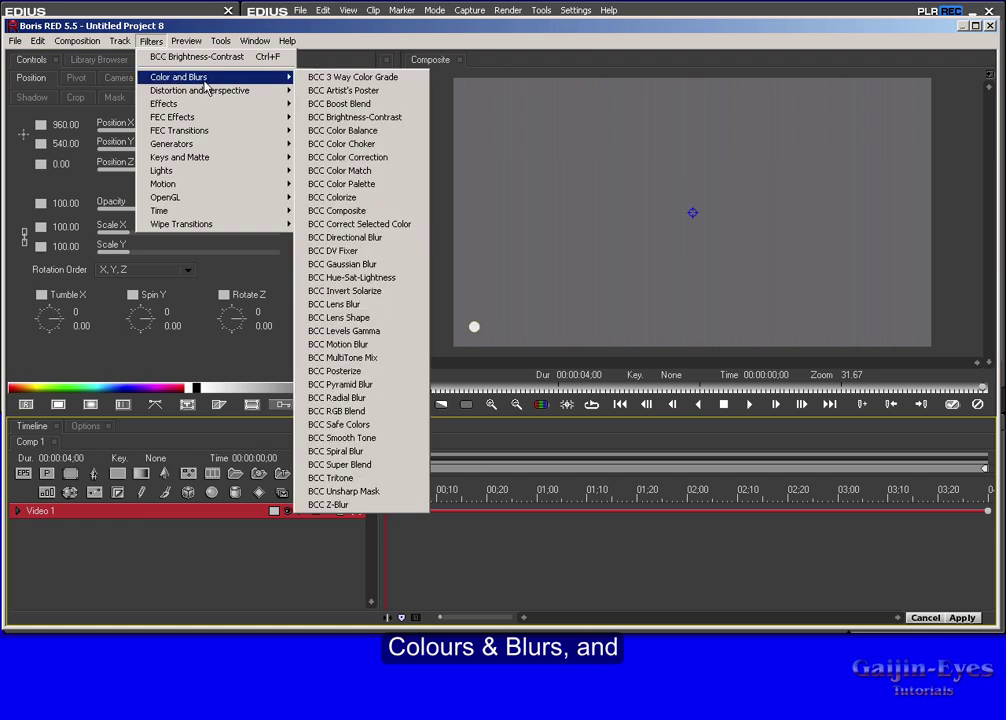
{"action": "left_click", "coordinate": [387, 118]}
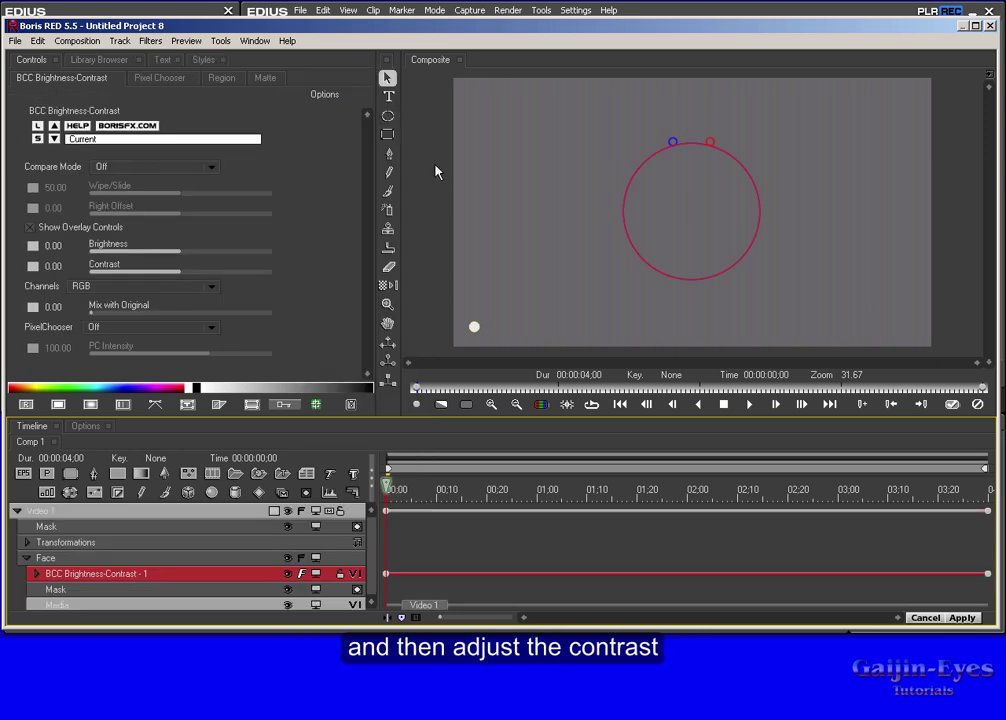
{"action": "left_click_drag", "start_coordinate": [673, 142], "coordinate": [632, 127]}
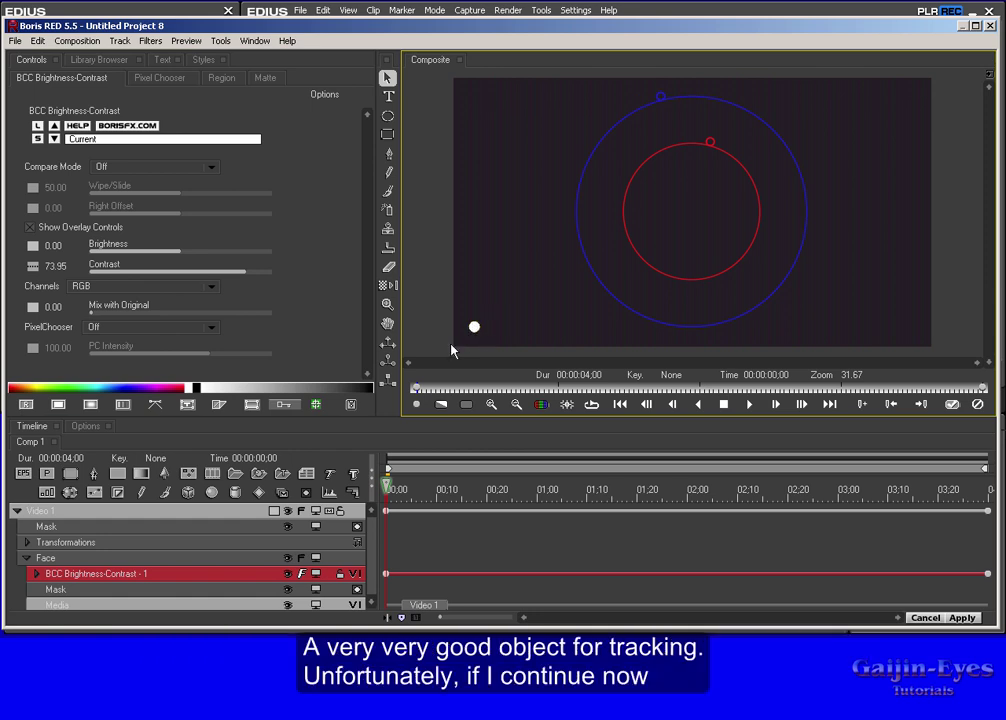
Collapse and deselect the video track, add a Motion Tracker filter and open its tracker view to check the contrast
{"action": "left_click", "coordinate": [17, 511]}
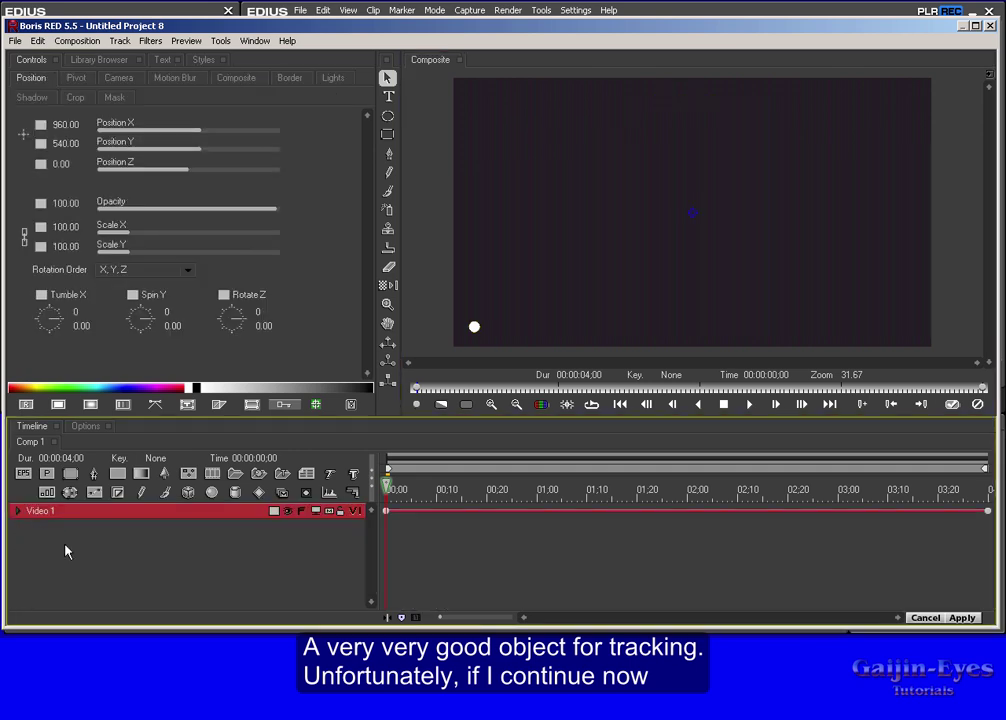
{"action": "left_click", "coordinate": [122, 560]}
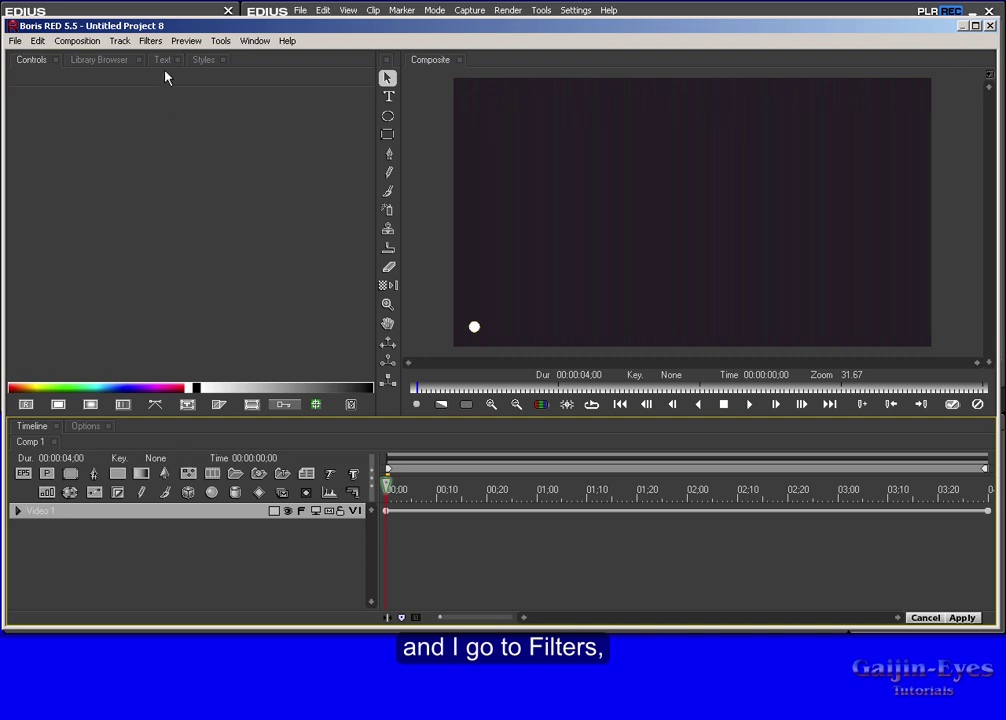
{"action": "left_click", "coordinate": [150, 41]}
{"action": "mouse_move", "coordinate": [180, 184]}
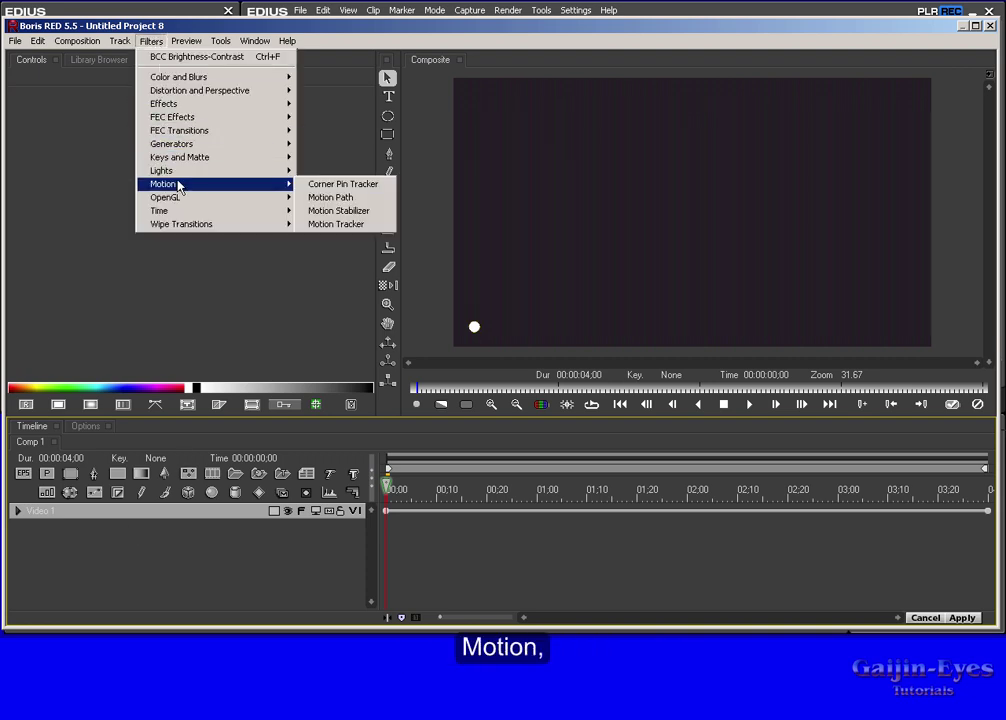
{"action": "left_click", "coordinate": [356, 227]}
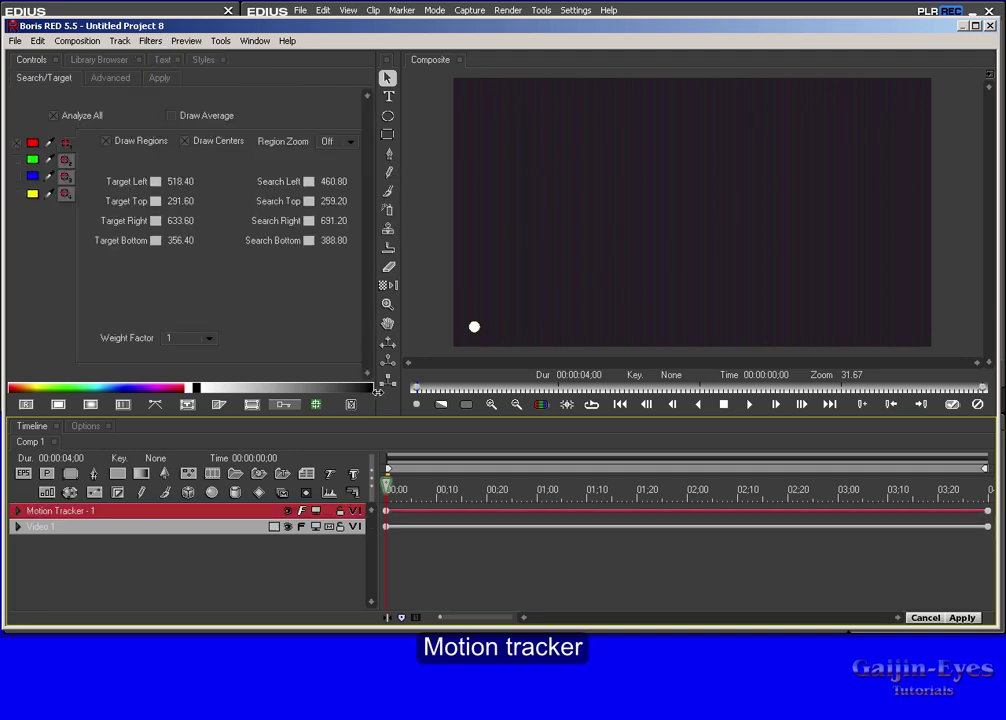
{"action": "left_click", "coordinate": [317, 512]}
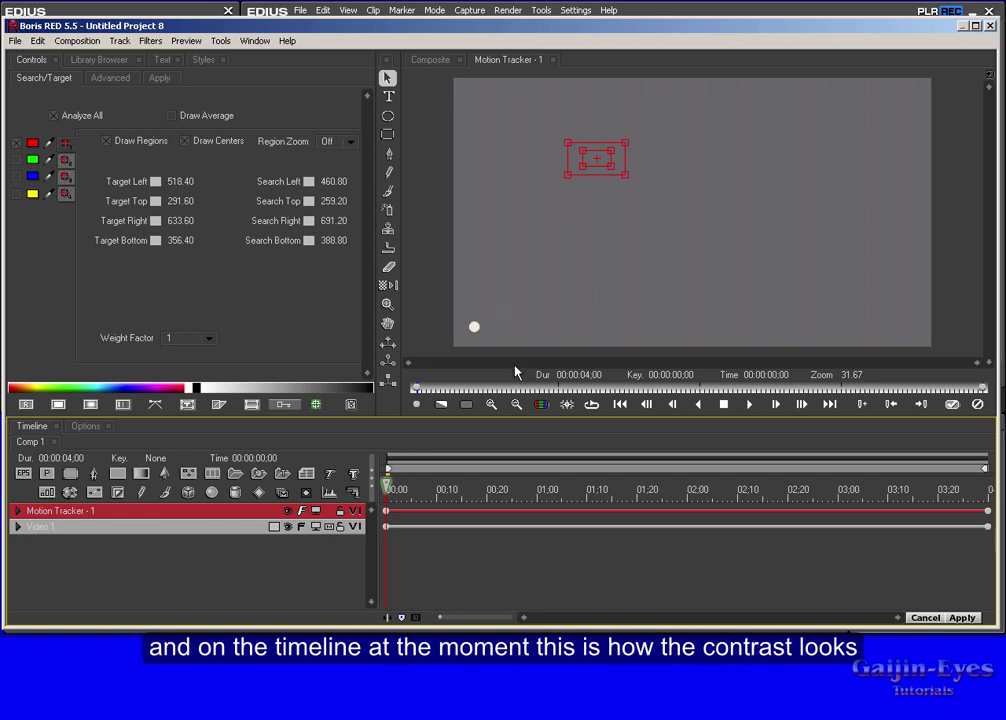
Delete the Motion Tracker track and the BCC Brightness-Contrast filter, and collapse the Video 1 track
{"action": "key", "text": "Delete"}
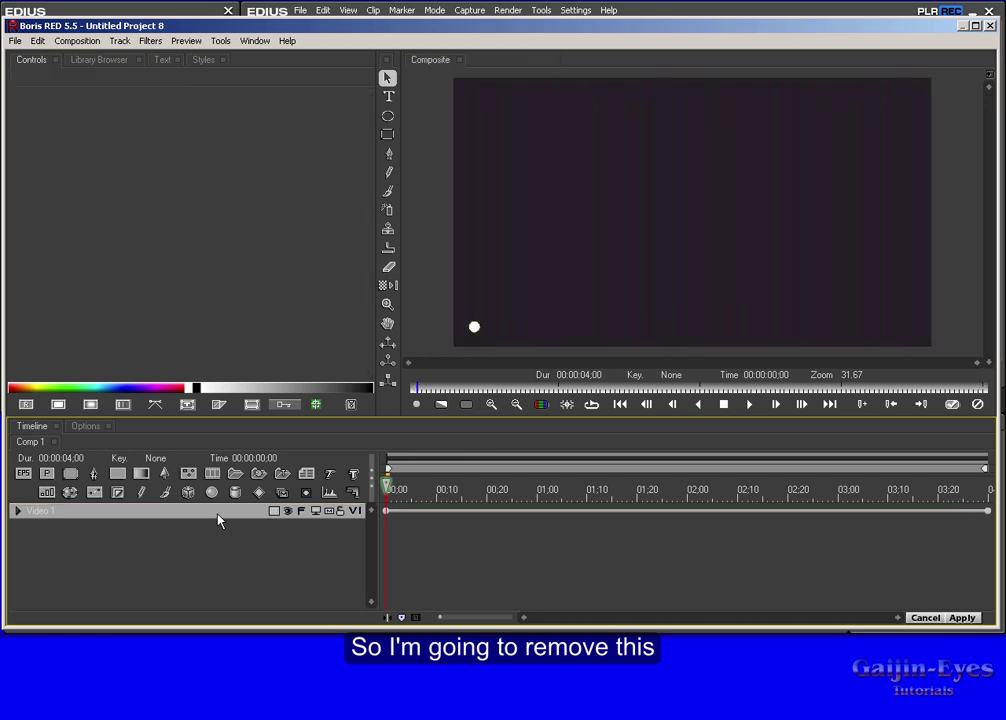
{"action": "left_click", "coordinate": [17, 513]}
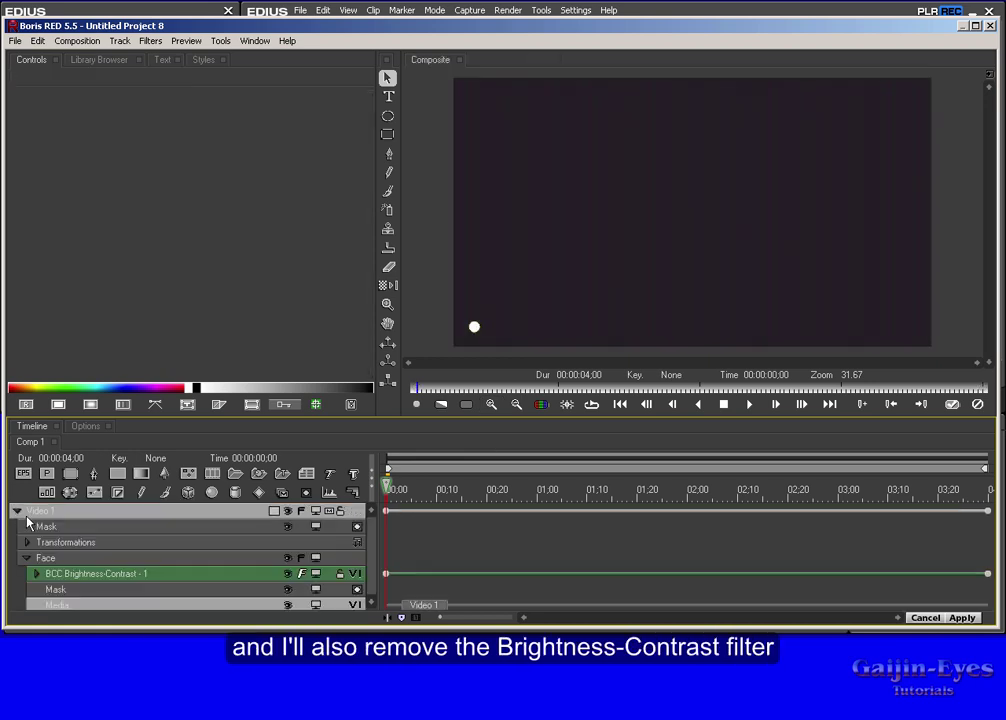
{"action": "left_click", "coordinate": [142, 582]}
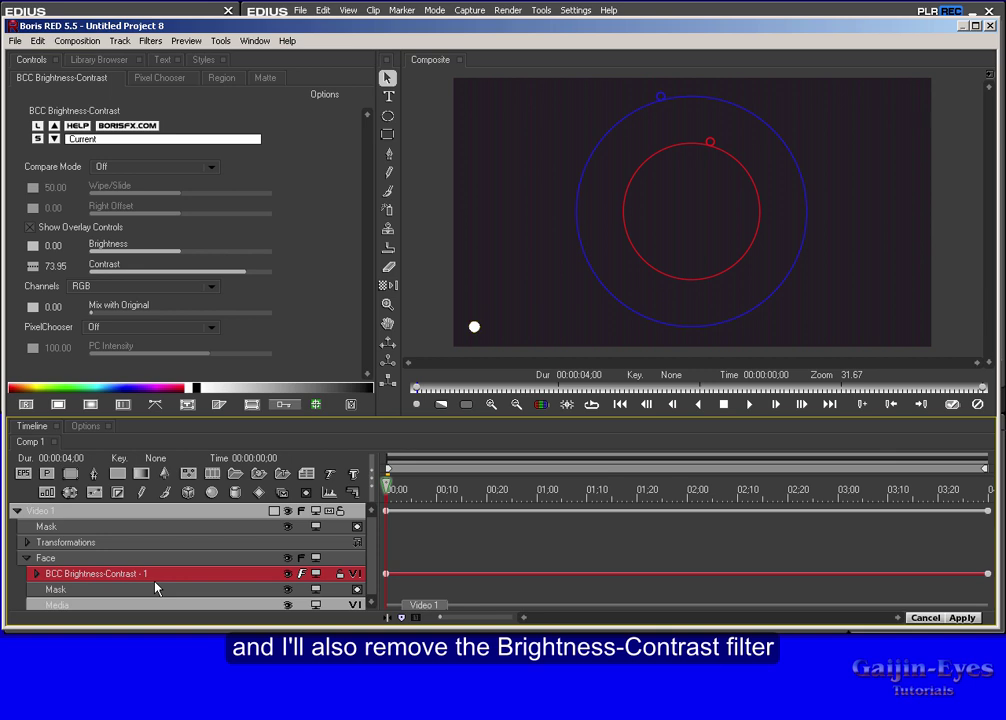
{"action": "key", "text": "Delete"}
{"action": "left_click", "coordinate": [18, 514]}
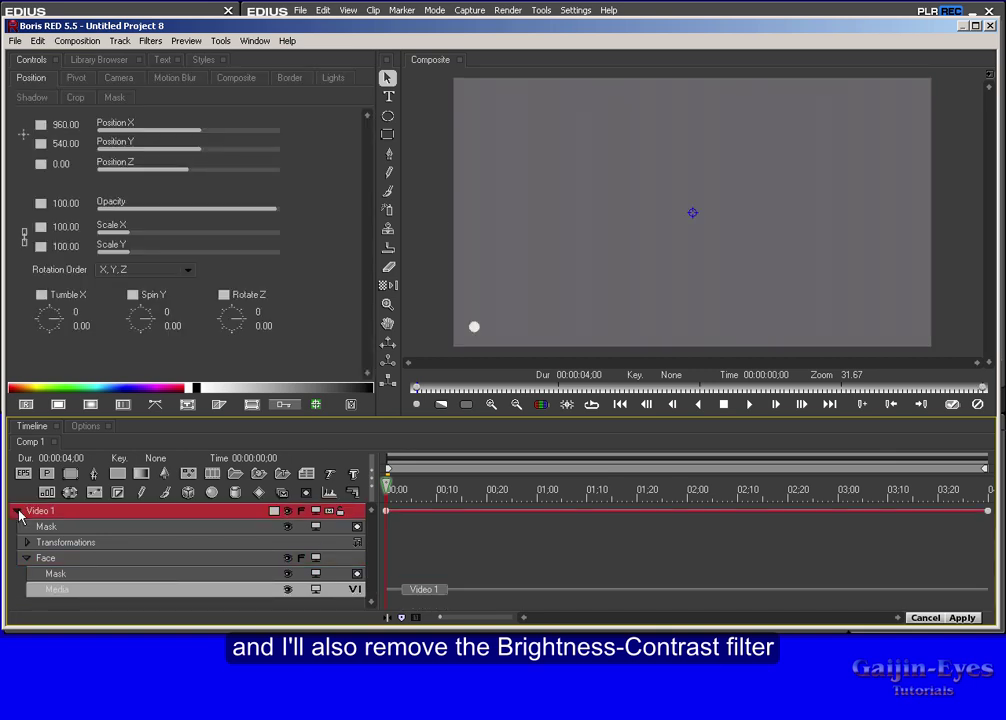
{"action": "left_click", "coordinate": [17, 513]}
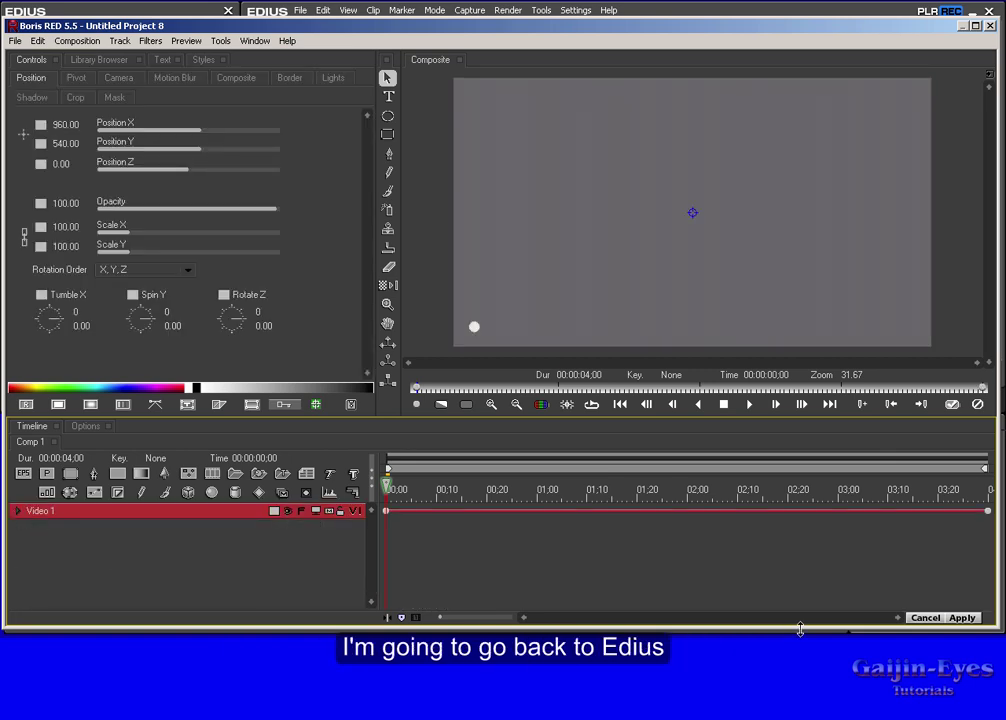
Cancel out of Boris RED back to EDIUS and move the timeline playhead to 00:00:00;13 in the straightonscreen clip
{"action": "left_click", "coordinate": [922, 619]}
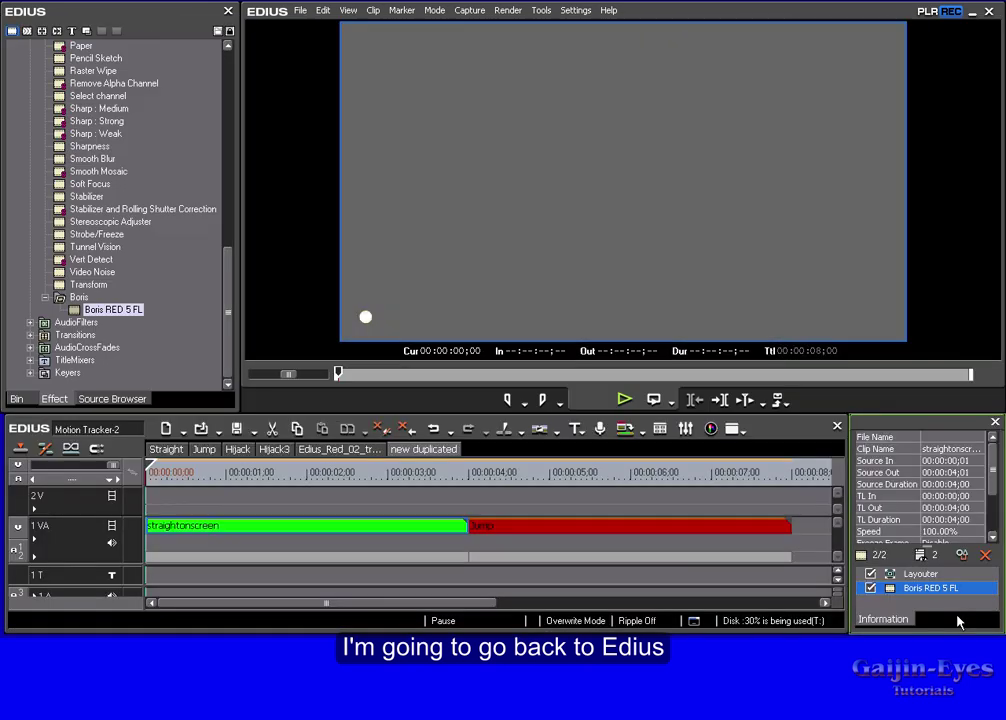
{"action": "left_click_drag", "start_coordinate": [263, 484], "coordinate": [181, 478]}
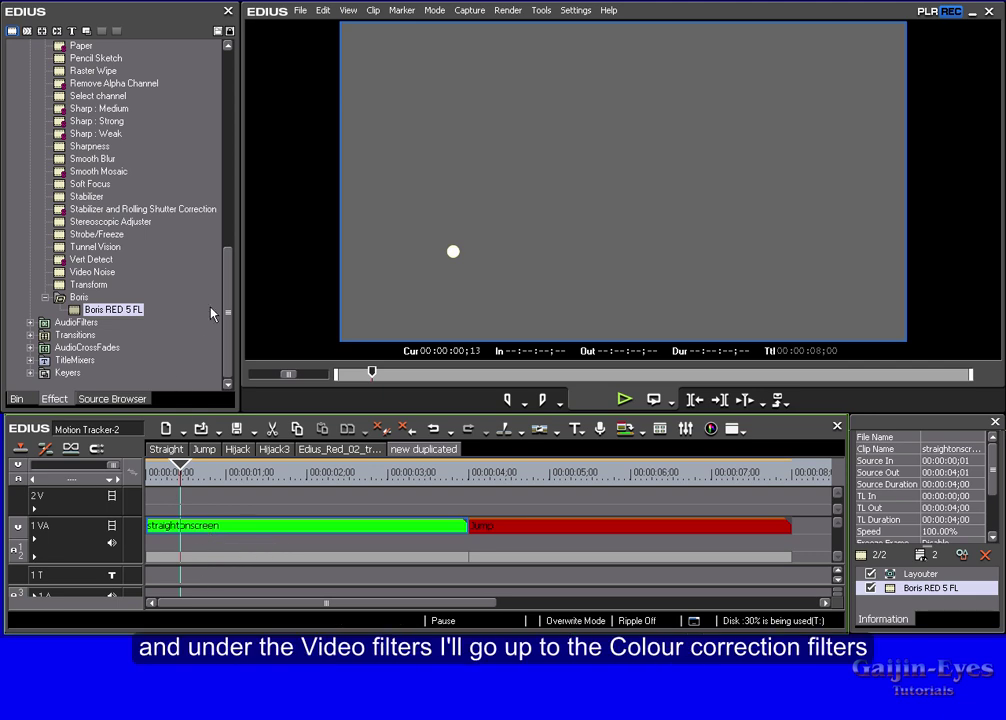
Add a Color Balance filter to the straightonscreen clip and place it above Boris RED 5 FL in the filter order
{"action": "left_click_drag", "start_coordinate": [229, 293], "coordinate": [230, 78]}
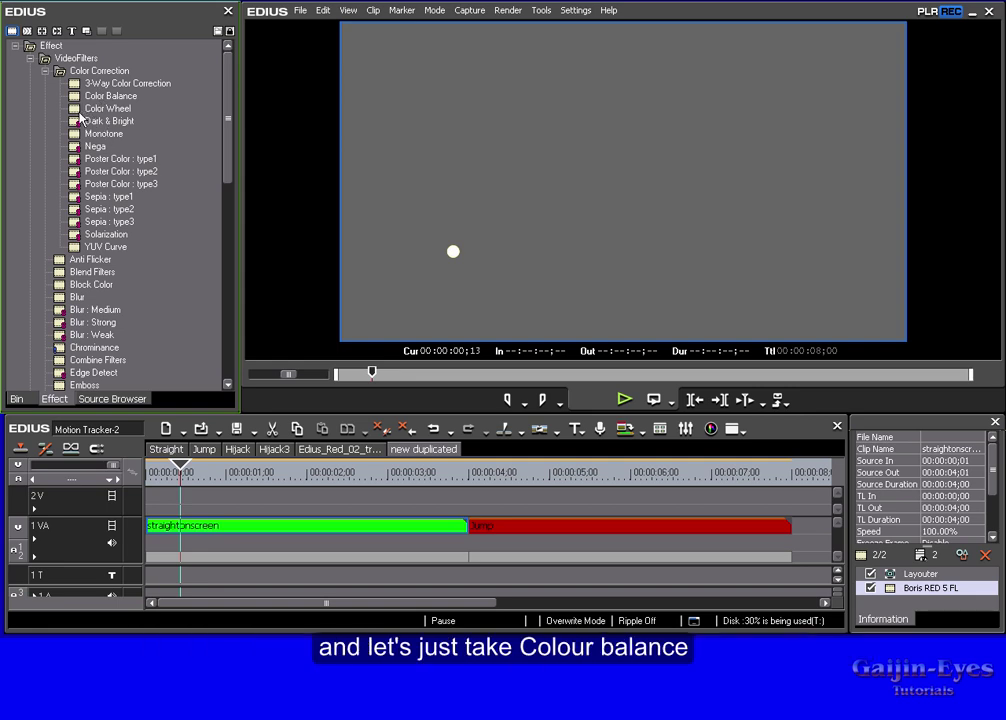
{"action": "left_click_drag", "start_coordinate": [82, 97], "coordinate": [283, 530]}
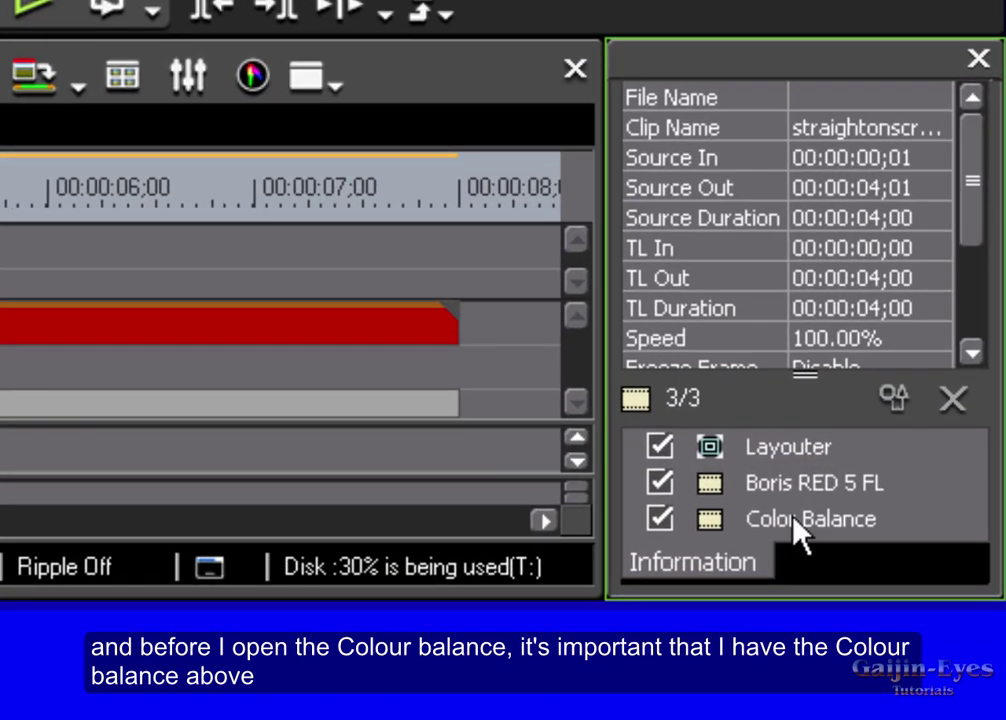
{"action": "left_click_drag", "start_coordinate": [710, 537], "coordinate": [716, 485]}
Raise the Contrast in the clip's Color Balance filter until the grey background turns nearly black, and accept the settings
{"action": "double_click", "coordinate": [720, 486]}
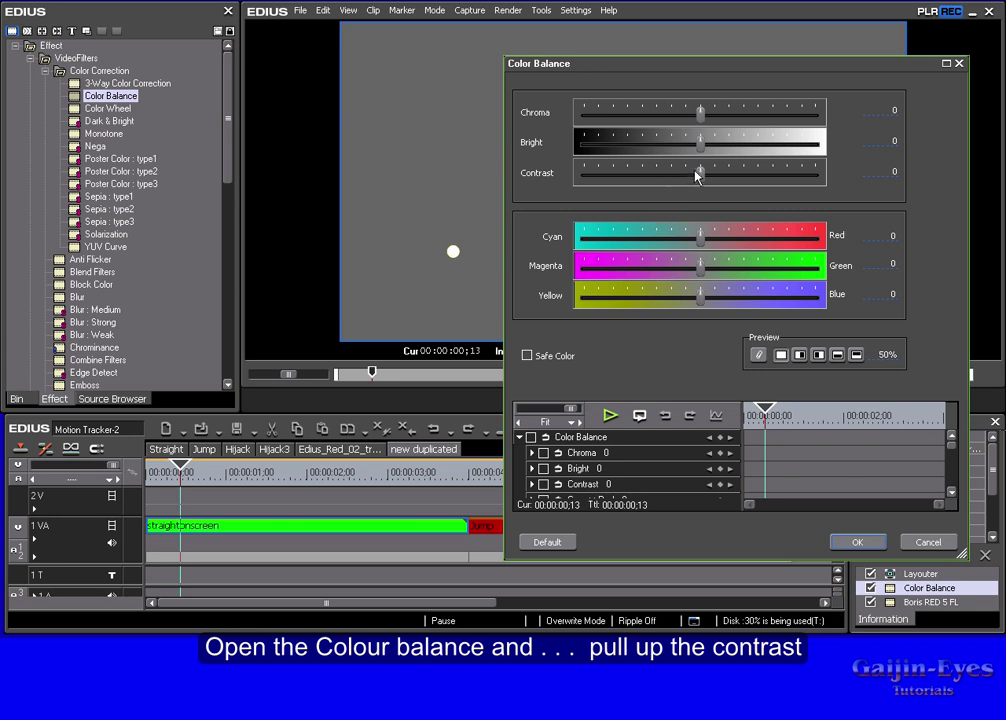
{"action": "left_click_drag", "start_coordinate": [699, 178], "coordinate": [788, 193]}
{"action": "left_click", "coordinate": [857, 541]}
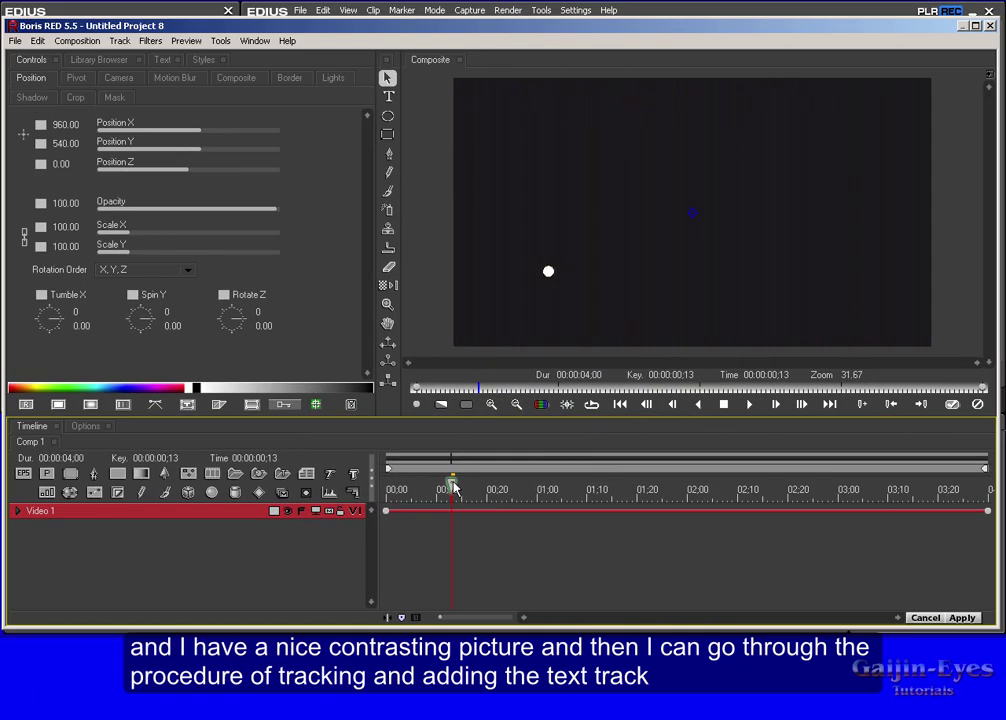
In Boris RED, attach a tracked letter T to the dot from 00:00:00;00, then apply the effect and scrub the EDIUS timeline
{"action": "left_click_drag", "start_coordinate": [453, 487], "coordinate": [389, 488]}
{"action": "left_click", "coordinate": [487, 352]}
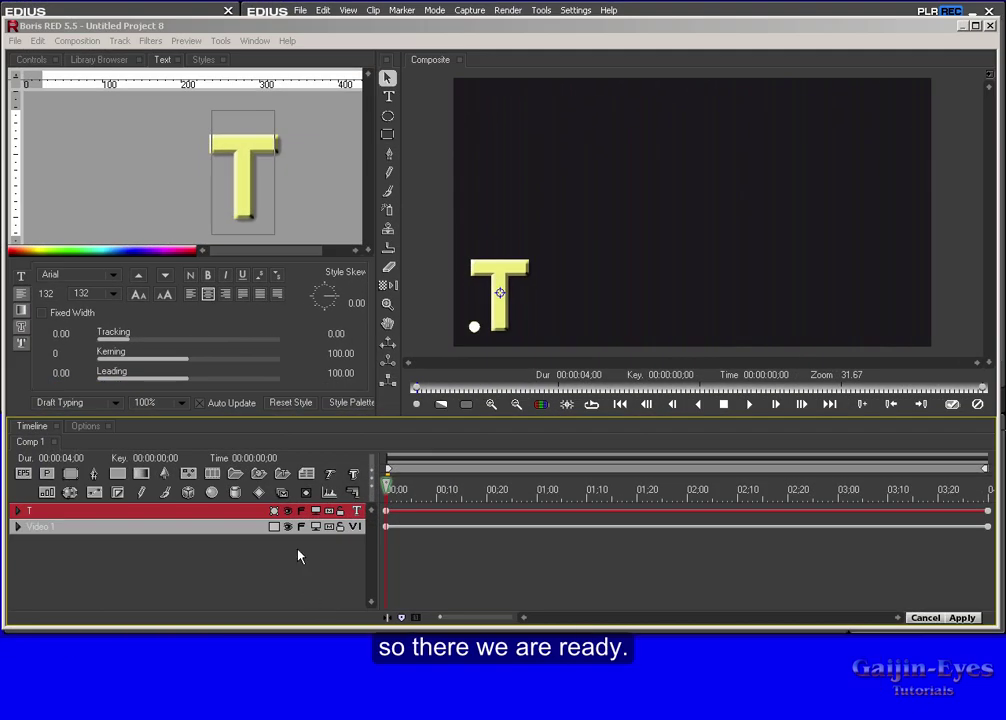
{"action": "left_click", "coordinate": [962, 618]}
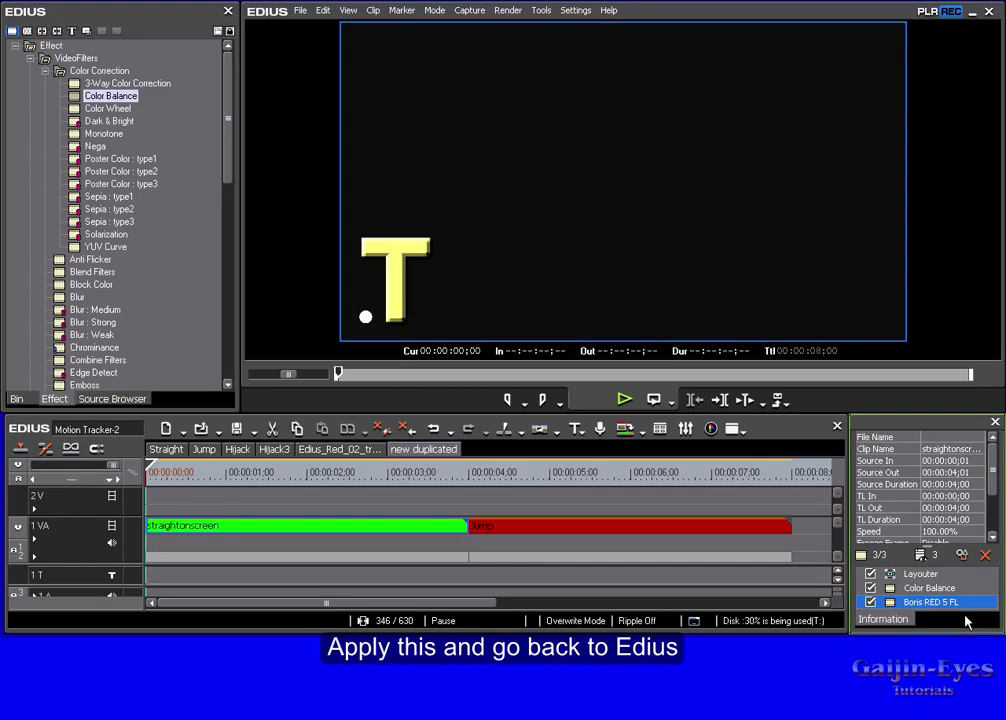
{"action": "left_click_drag", "start_coordinate": [199, 481], "coordinate": [140, 500]}
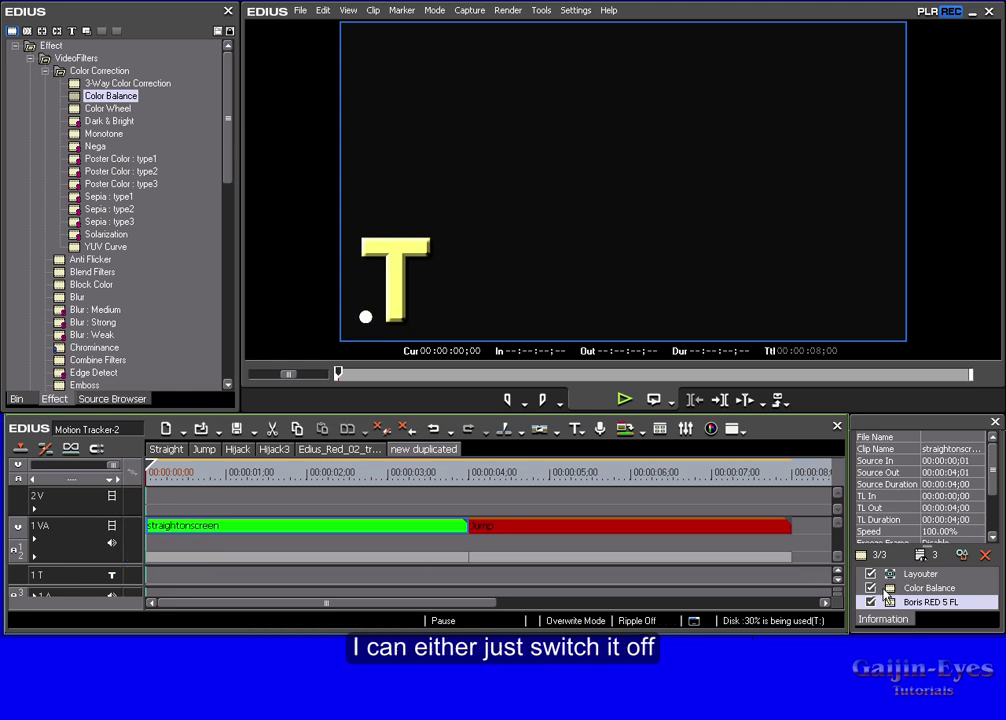
Remove the Color Balance filter from the straightonscreen clip and scrub the timeline to check the letter's motion
{"action": "left_click", "coordinate": [869, 588]}
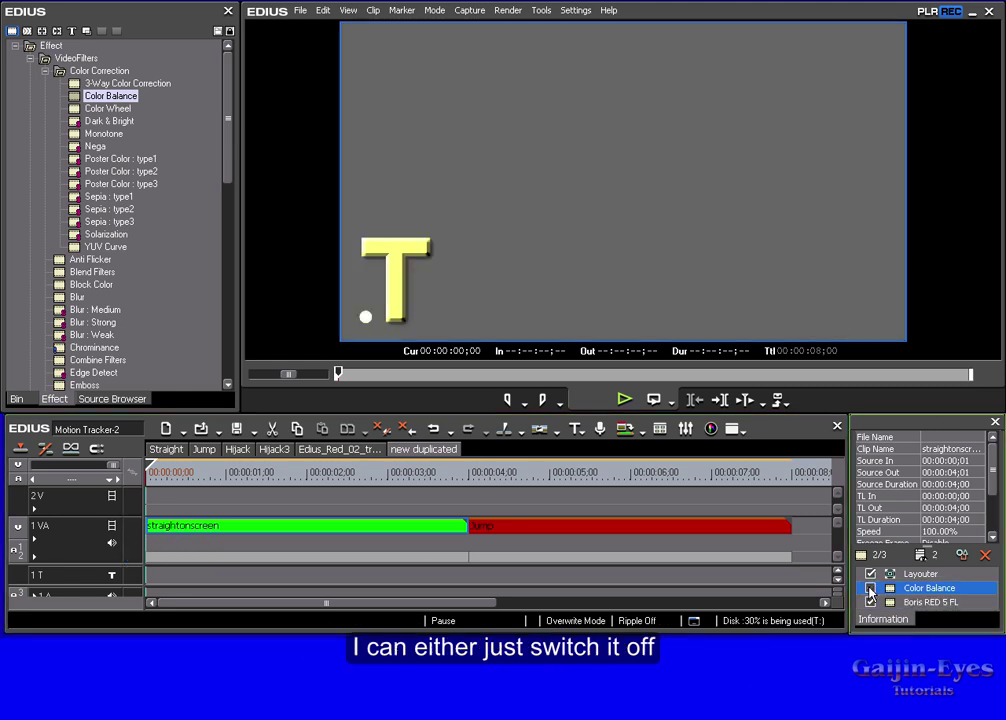
{"action": "left_click", "coordinate": [870, 588]}
{"action": "left_click_drag", "start_coordinate": [889, 591], "coordinate": [783, 582]}
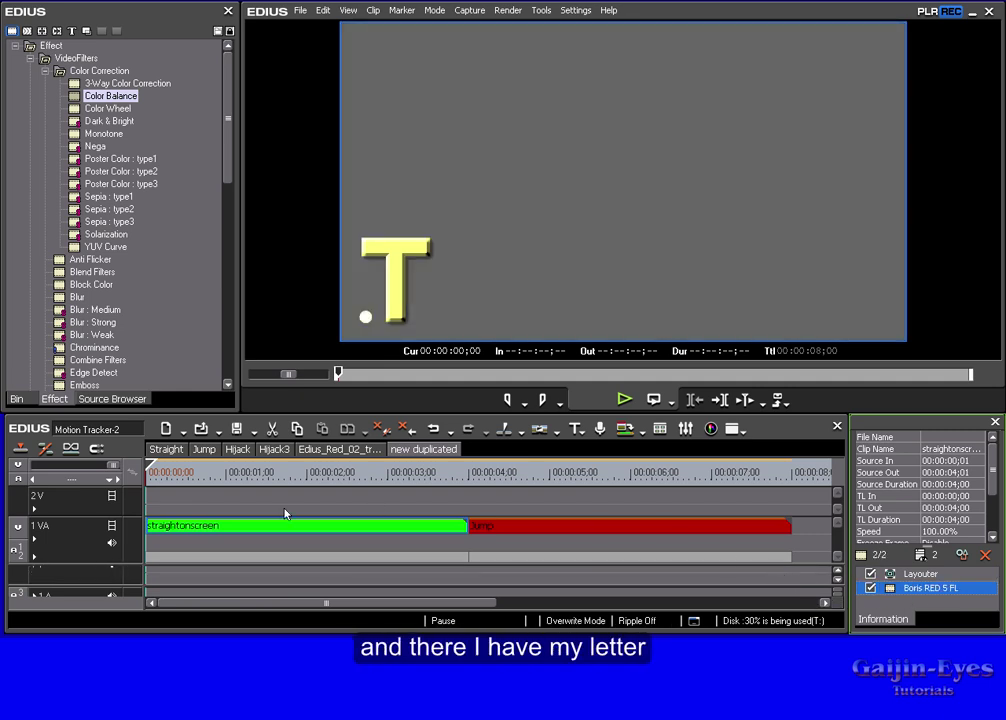
{"action": "left_click", "coordinate": [165, 463]}
{"action": "mouse_move", "coordinate": [168, 460]}
{"action": "left_mouse_down"}
{"action": "mouse_move", "coordinate": [233, 451]}
{"action": "mouse_move", "coordinate": [203, 466]}
{"action": "mouse_move", "coordinate": [364, 466]}
{"action": "mouse_move", "coordinate": [150, 466]}
{"action": "left_mouse_up"}
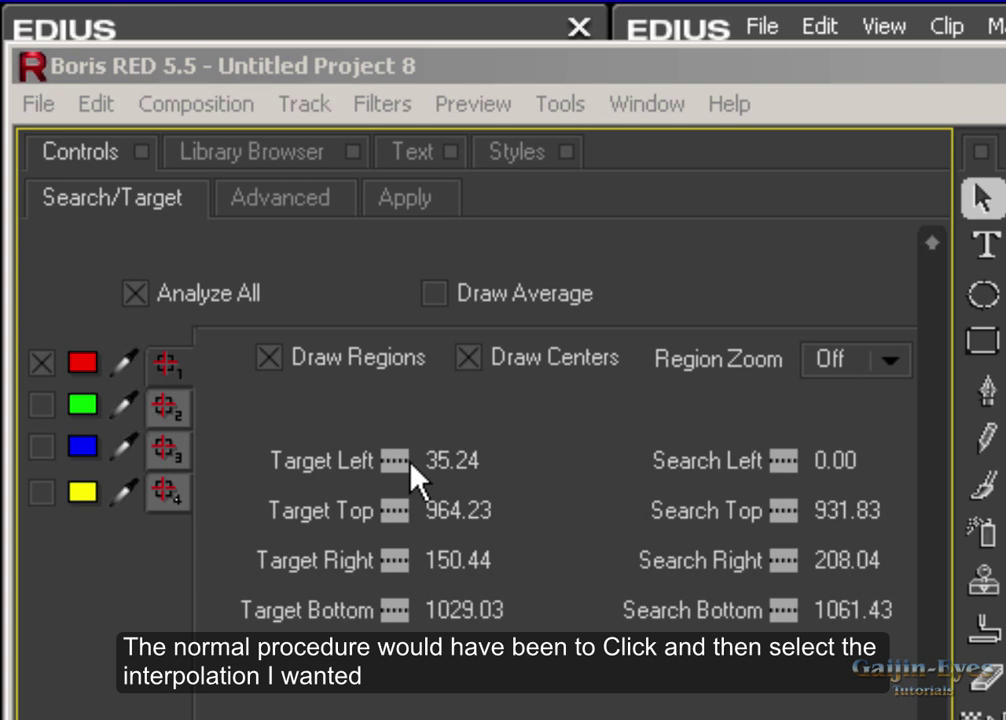
Examine the interpolation choices for the Motion Tracker's Target Left value and the Keyframe options for default and toggle interpolation
{"action": "left_click", "coordinate": [398, 466]}
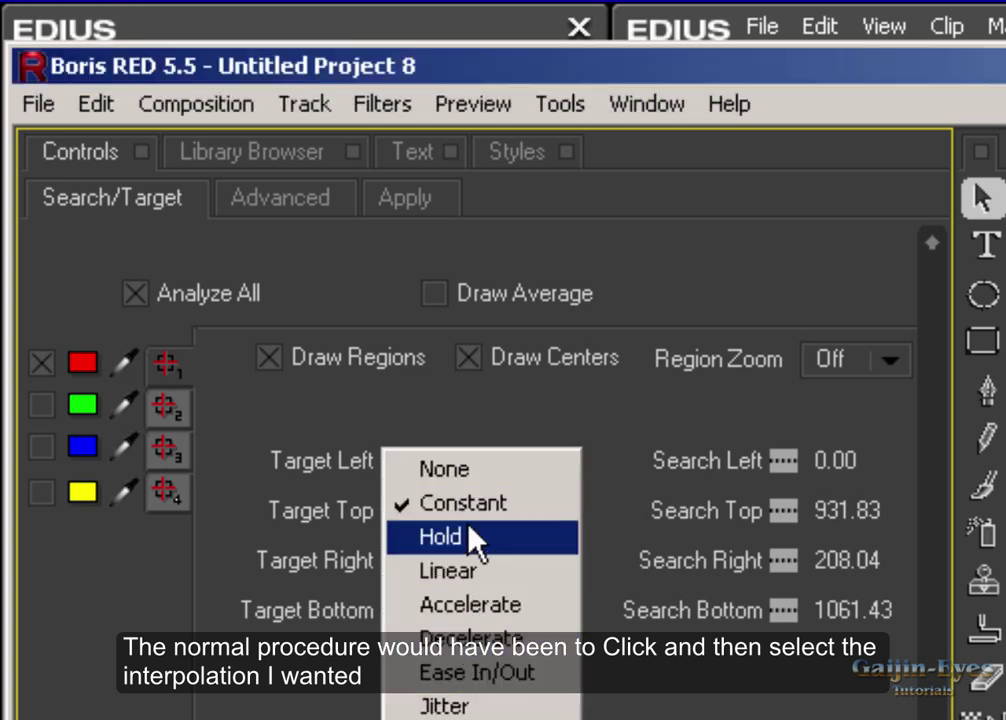
{"action": "left_click", "coordinate": [277, 712]}
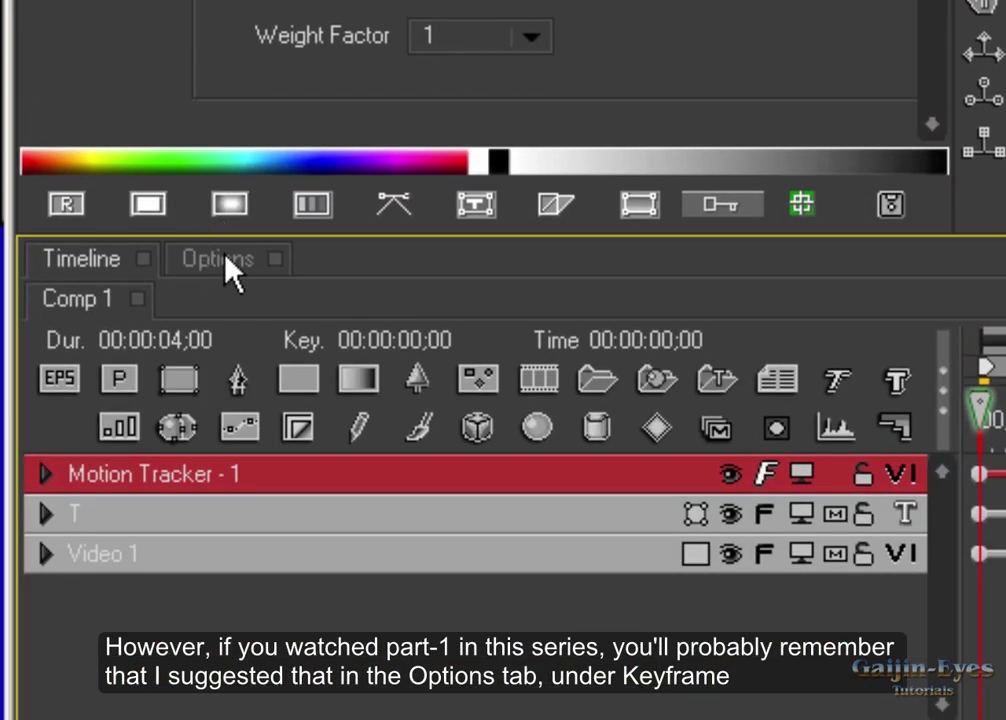
{"action": "left_click", "coordinate": [240, 262]}
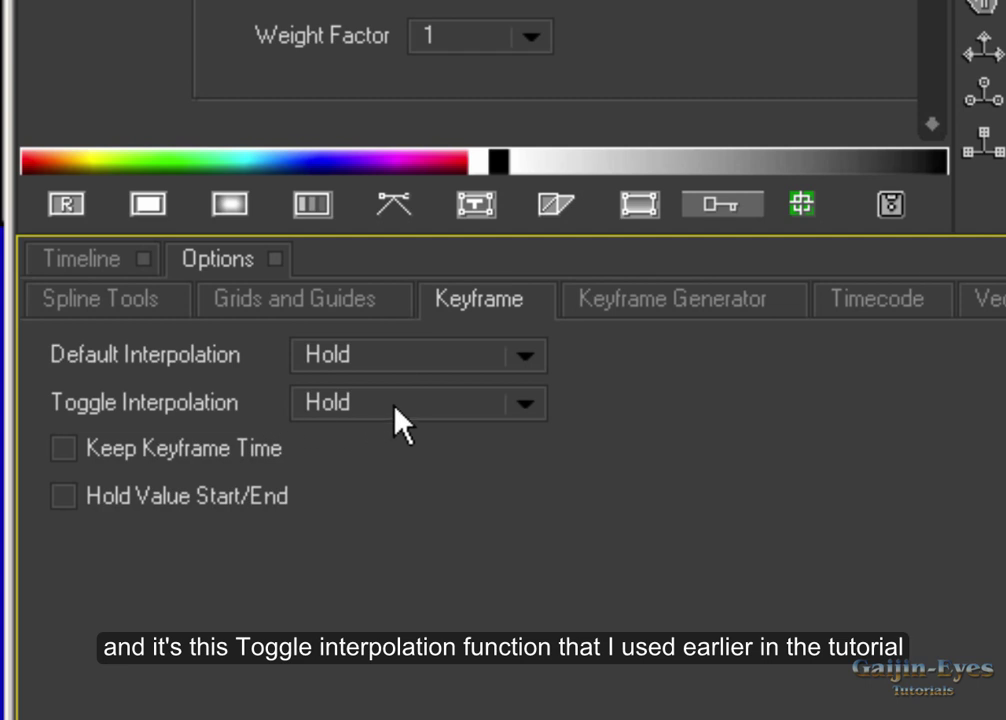
{"action": "left_click", "coordinate": [63, 259]}
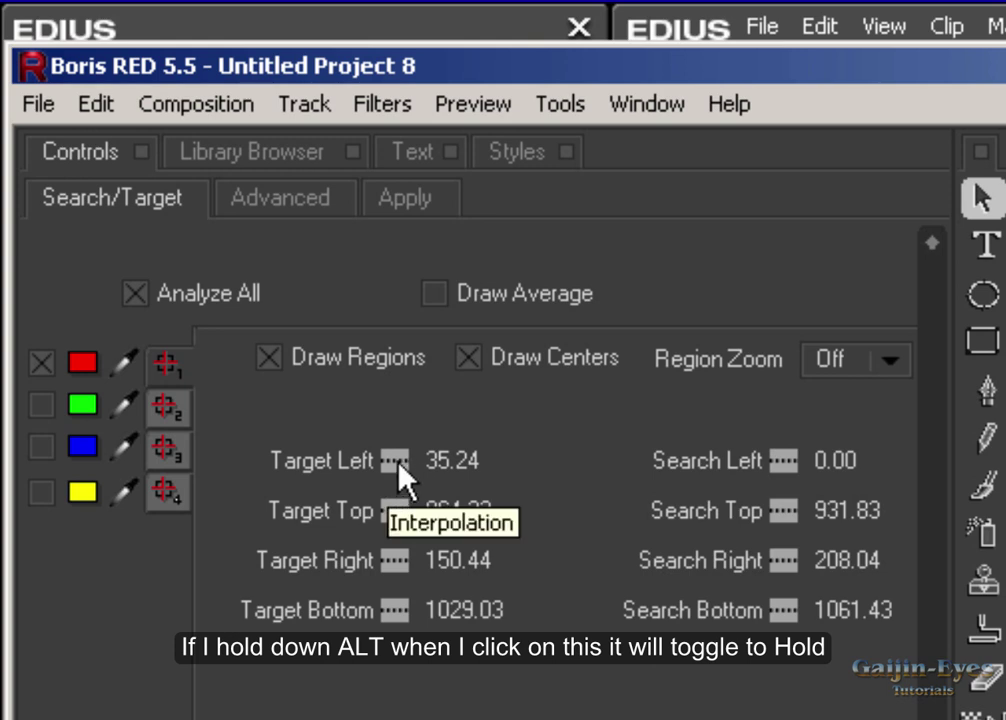
Set the interpolation of all four Target and all four Search values of the first tracker point to Hold
{"action": "left_click", "coordinate": [398, 461], "text": "alt"}
{"action": "left_click", "coordinate": [398, 511], "text": "alt"}
{"action": "left_click", "coordinate": [400, 561], "text": "alt"}
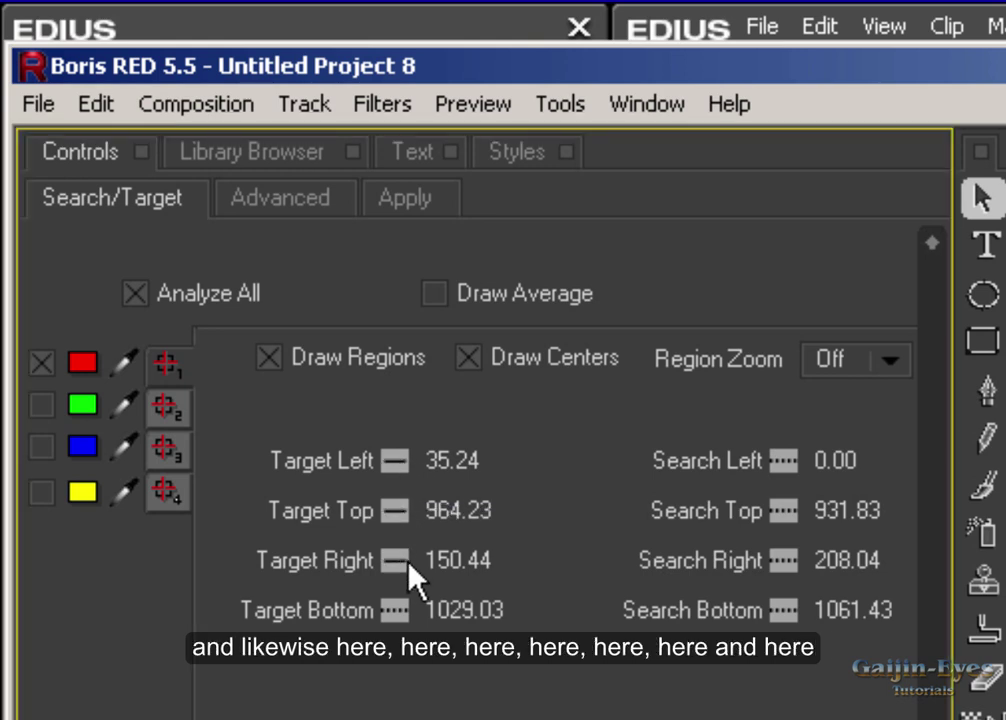
{"action": "left_click", "coordinate": [400, 611], "text": "alt"}
{"action": "left_click", "coordinate": [783, 610], "text": "alt"}
{"action": "left_click", "coordinate": [783, 561], "text": "alt"}
{"action": "left_click", "coordinate": [784, 511], "text": "alt"}
{"action": "left_click", "coordinate": [785, 461], "text": "alt"}
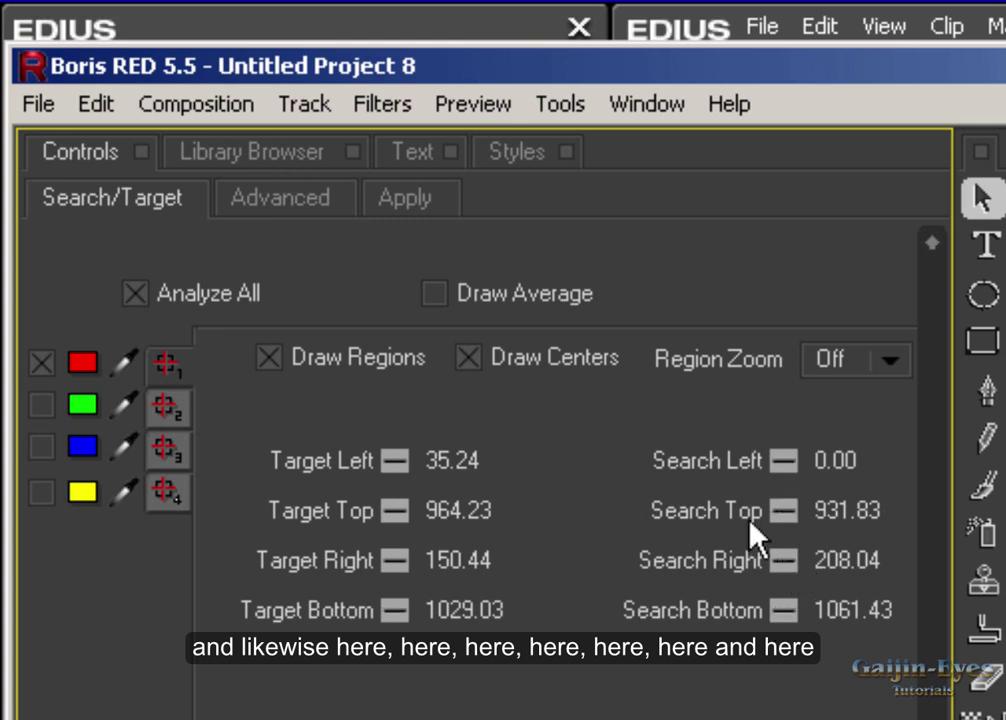